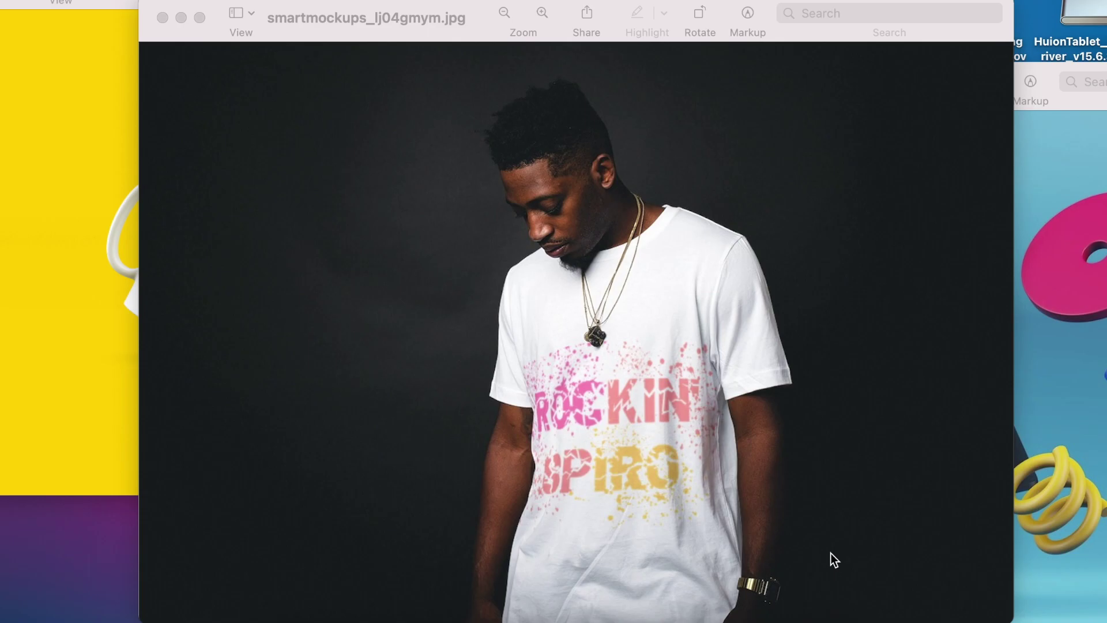
- Bring the yellow mug mockup window in Preview in front of the t-shirt mockup
{"action": "left_click", "coordinate": [68, 403]}
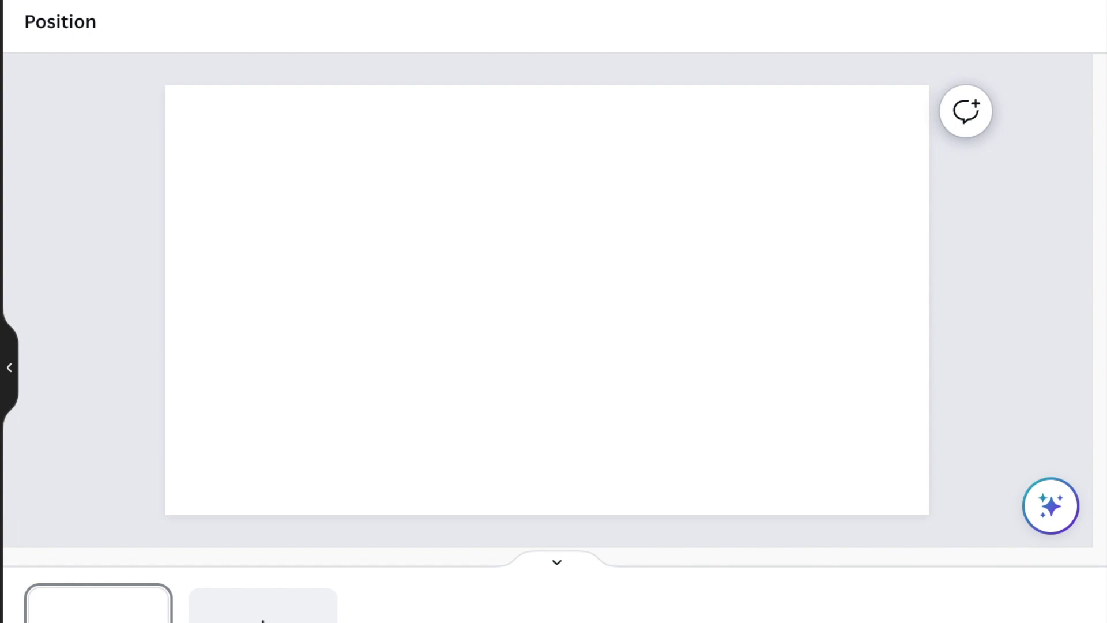
- Add a text box, enlarge it and centre it on the slide
{"action": "key", "text": "t"}
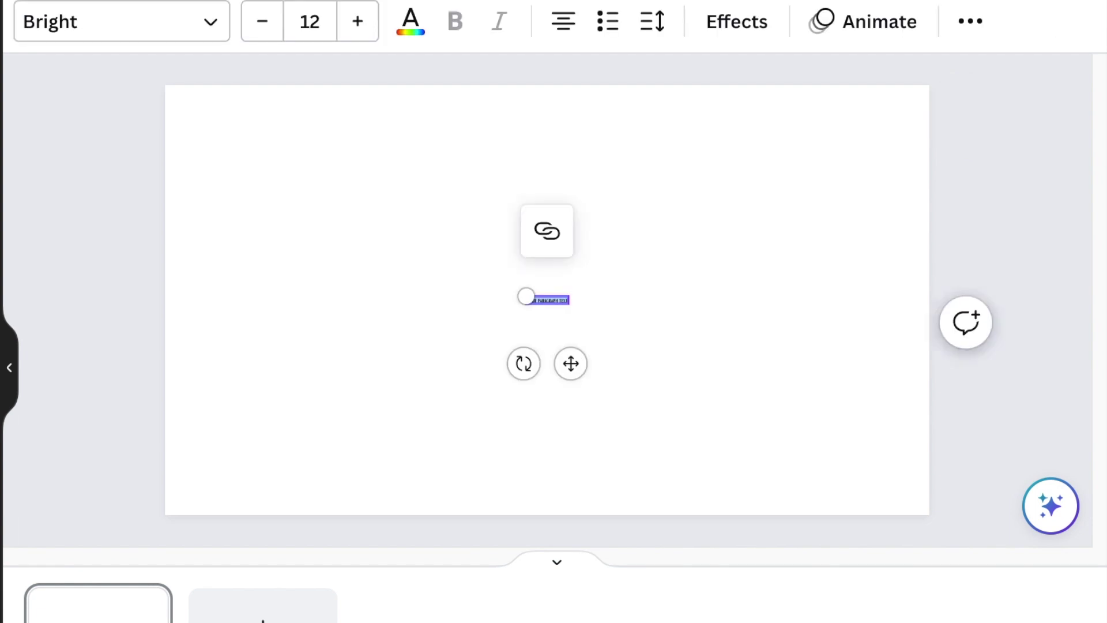
{"action": "mouse_move", "coordinate": [526, 296]}
{"action": "left_mouse_down"}
{"action": "mouse_move", "coordinate": [340, 247]}
{"action": "mouse_move", "coordinate": [352, 179]}
{"action": "left_mouse_up"}
{"action": "mouse_move", "coordinate": [718, 224]}
{"action": "left_mouse_down"}
{"action": "mouse_move", "coordinate": [900, 209]}
{"action": "mouse_move", "coordinate": [898, 230]}
{"action": "left_mouse_up"}
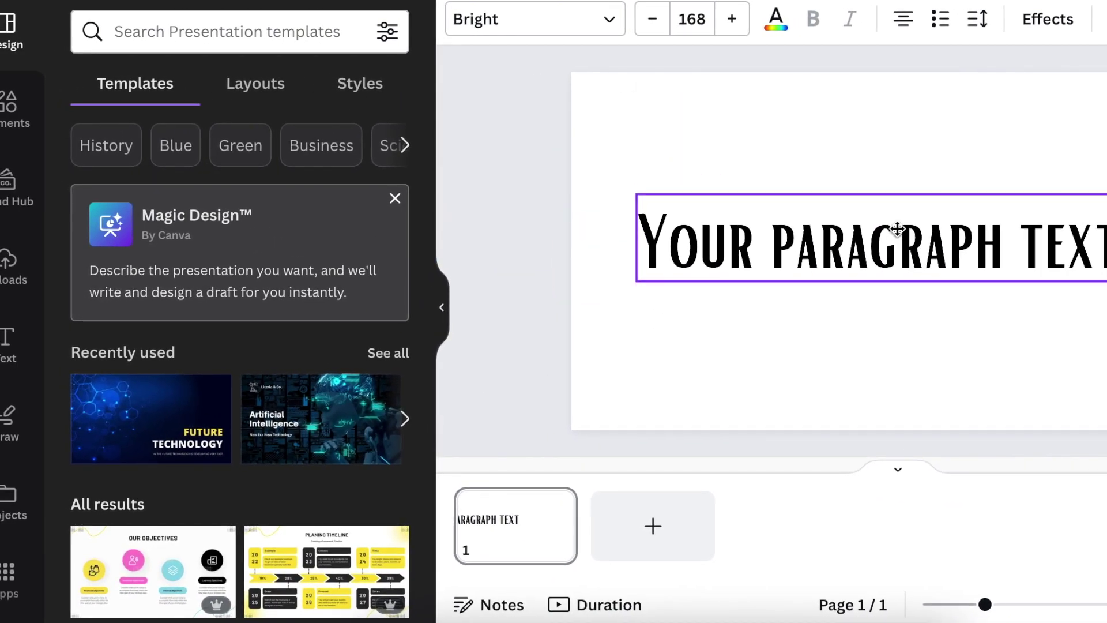
- Set the text to Barlow Black with ROCKIN' SPIRO on two lines and tighter line spacing
{"action": "left_click", "coordinate": [610, 24]}
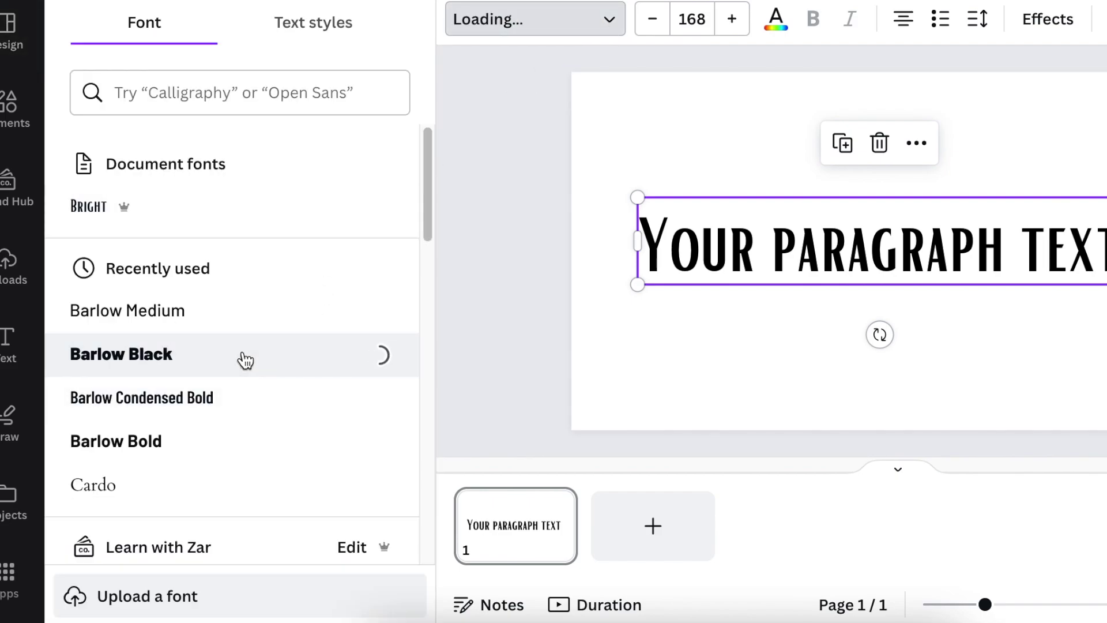
{"action": "double_click", "coordinate": [860, 272]}
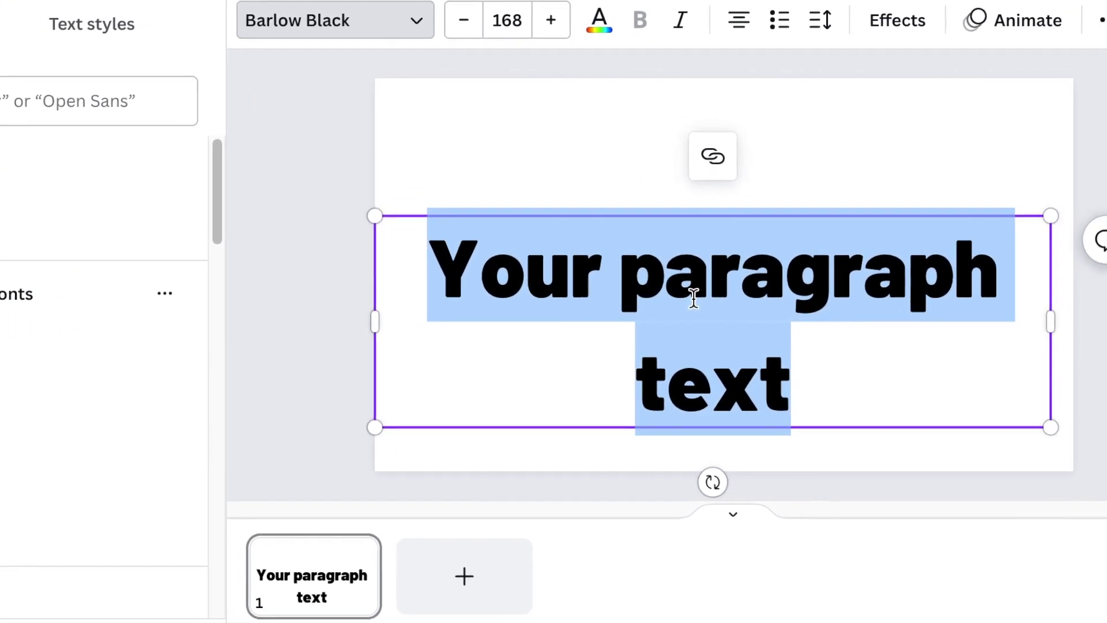
{"action": "type", "text": "RO"}
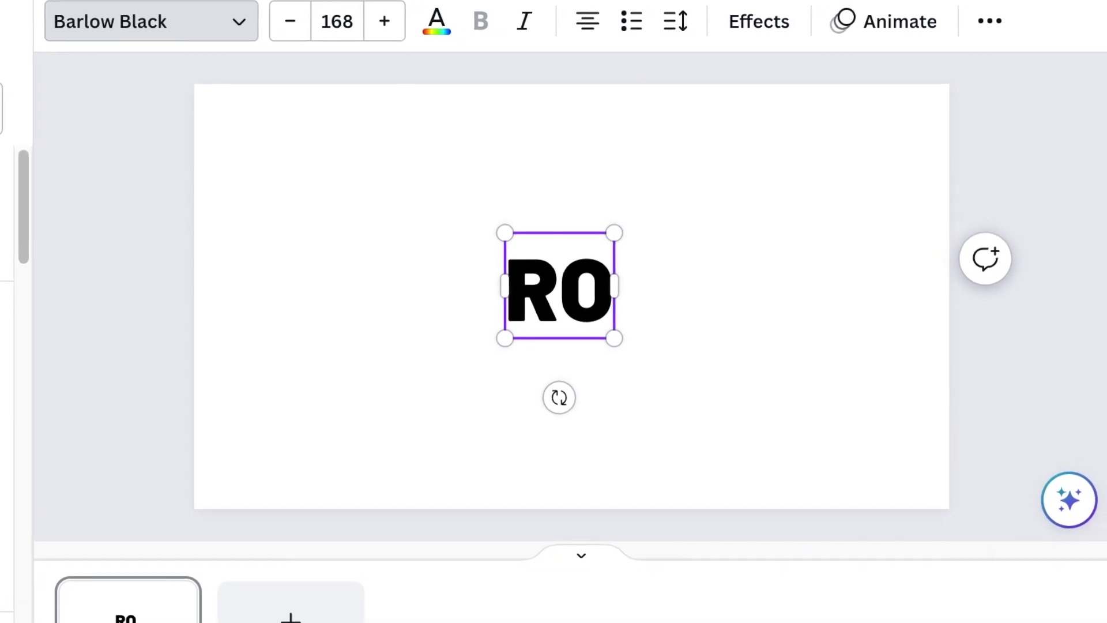
{"action": "type", "text": "CKIN'"}
{"action": "key", "text": "Return"}
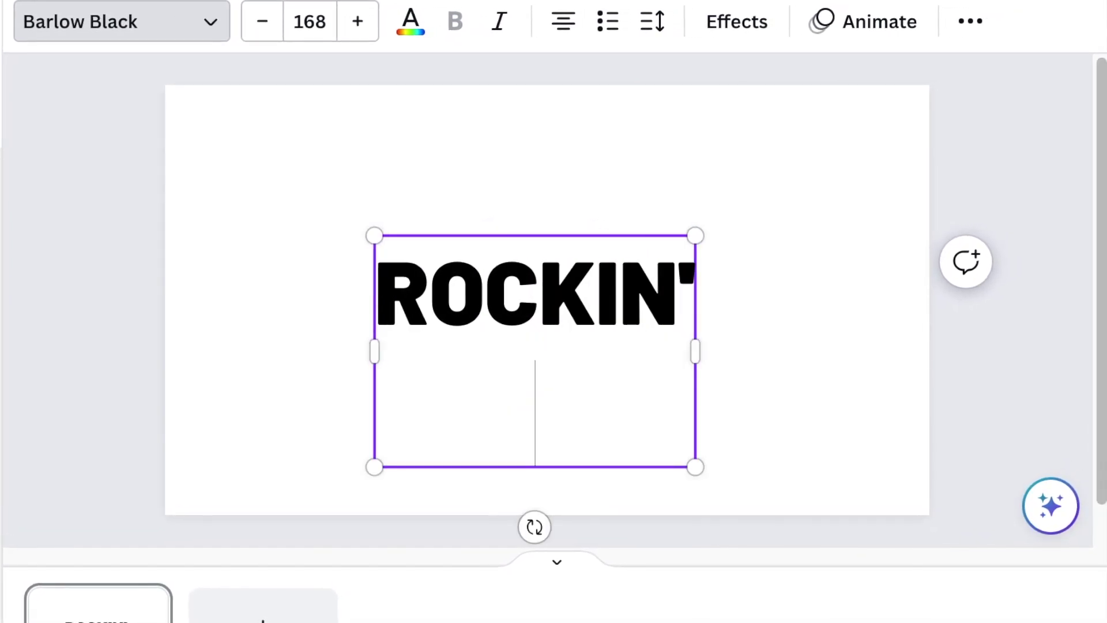
{"action": "type", "text": "SPIRO"}
{"action": "left_click", "coordinate": [652, 21]}
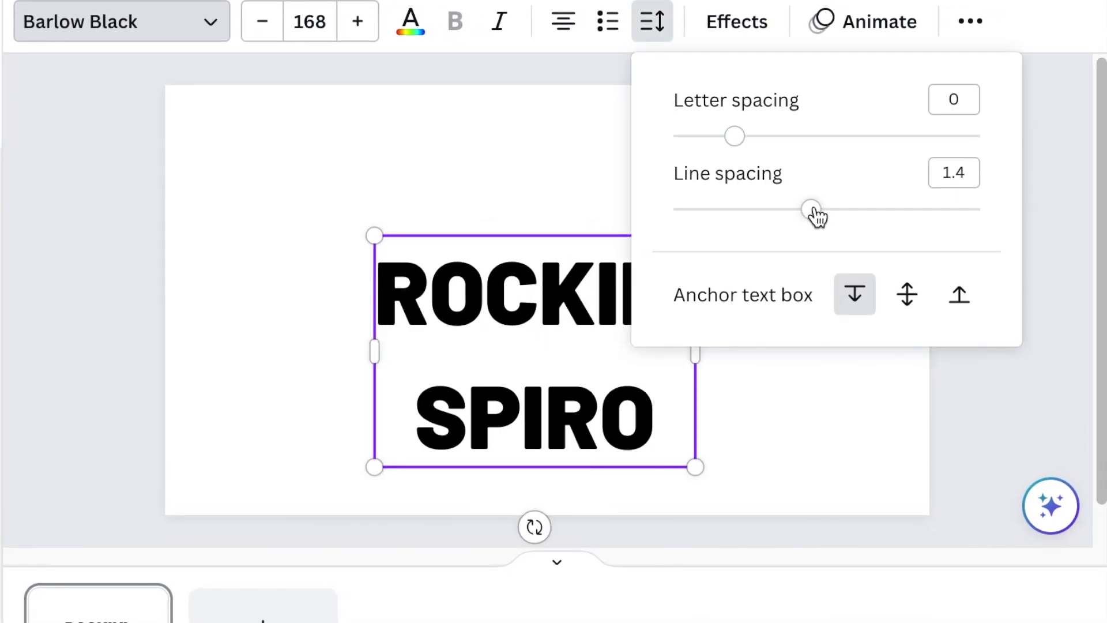
{"action": "left_click_drag", "start_coordinate": [800, 216], "coordinate": [740, 216]}
- Enlarge the ROCKIN' SPIRO text box by dragging its corner
{"action": "left_click", "coordinate": [737, 395]}
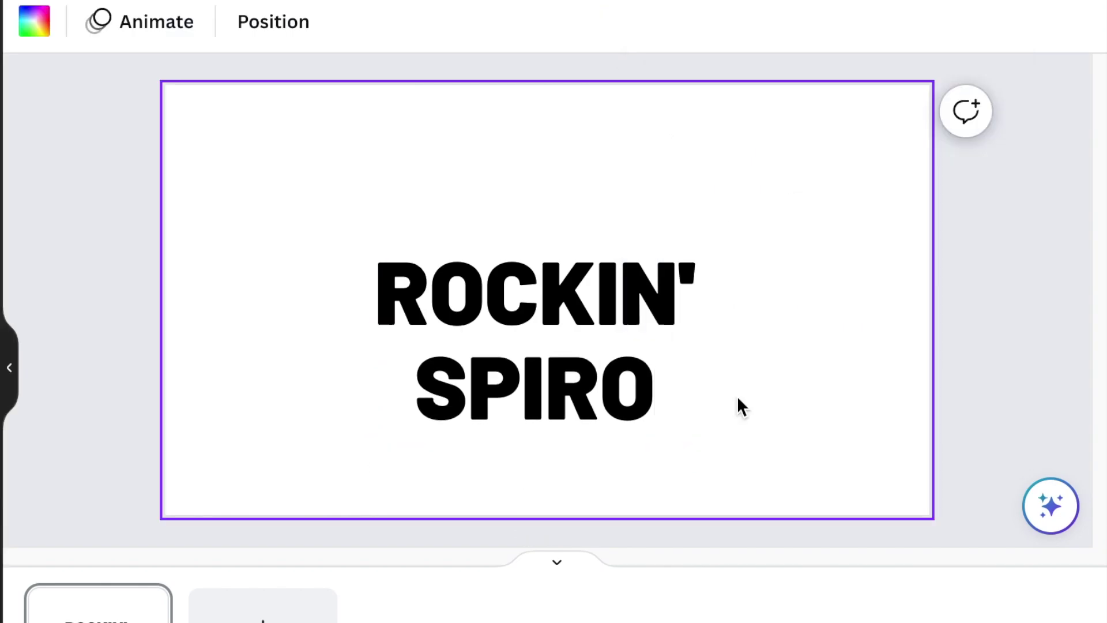
{"action": "left_click", "coordinate": [654, 407]}
{"action": "mouse_move", "coordinate": [696, 437]}
{"action": "left_mouse_down"}
{"action": "mouse_move", "coordinate": [822, 479]}
{"action": "mouse_move", "coordinate": [857, 506]}
{"action": "left_mouse_up"}
{"action": "left_click", "coordinate": [210, 384]}
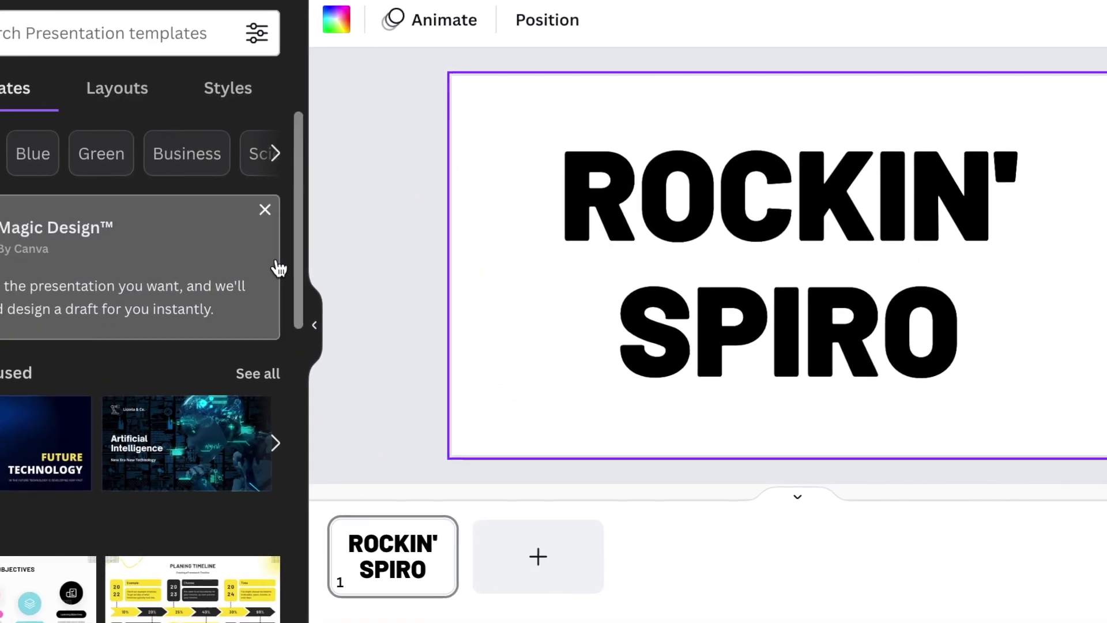
- Add a circle at the slide's left edge with a pink-to-yellow linear gradient fill
{"action": "key", "text": "c"}
{"action": "mouse_move", "coordinate": [896, 269]}
{"action": "left_mouse_down"}
{"action": "mouse_move", "coordinate": [732, 291]}
{"action": "mouse_move", "coordinate": [652, 337]}
{"action": "mouse_move", "coordinate": [657, 366]}
{"action": "left_mouse_up"}
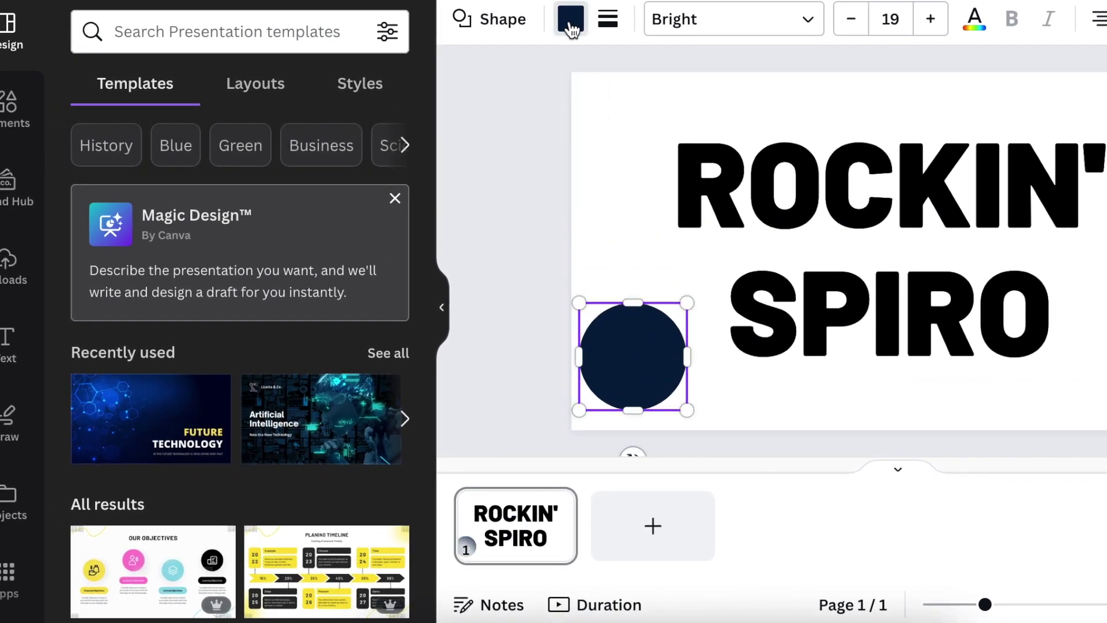
{"action": "left_click", "coordinate": [571, 21]}
{"action": "scroll", "coordinate": [272, 395], "scroll_direction": "down", "scroll_amount": 4}
{"action": "scroll", "coordinate": [272, 390], "scroll_direction": "down", "scroll_amount": 4}
{"action": "scroll", "coordinate": [222, 409], "scroll_direction": "down", "scroll_amount": 1}
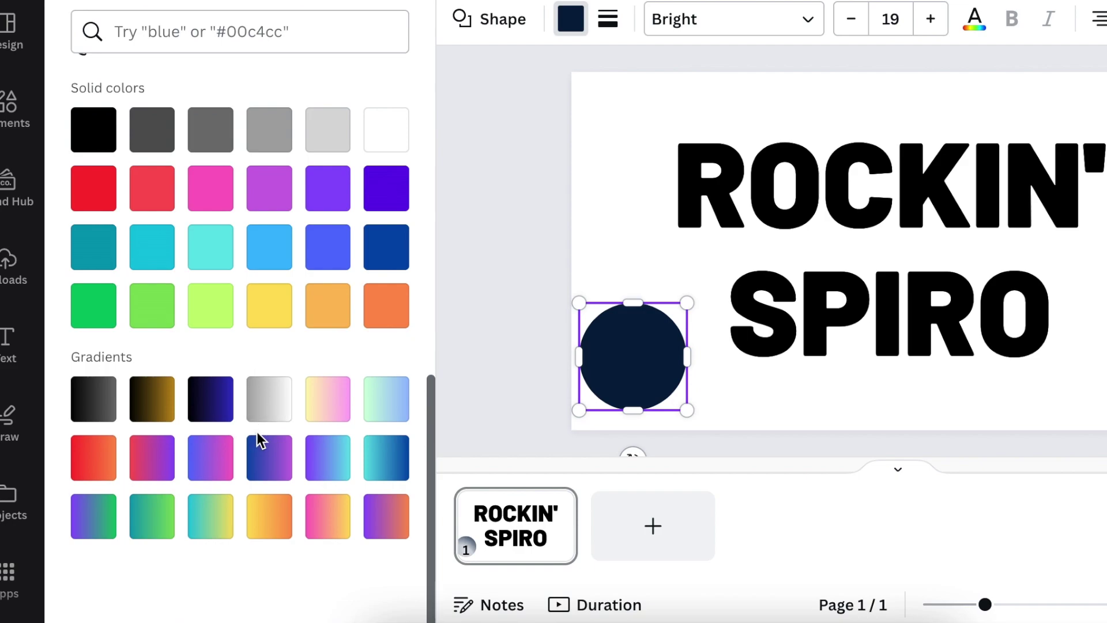
{"action": "left_click", "coordinate": [325, 525]}
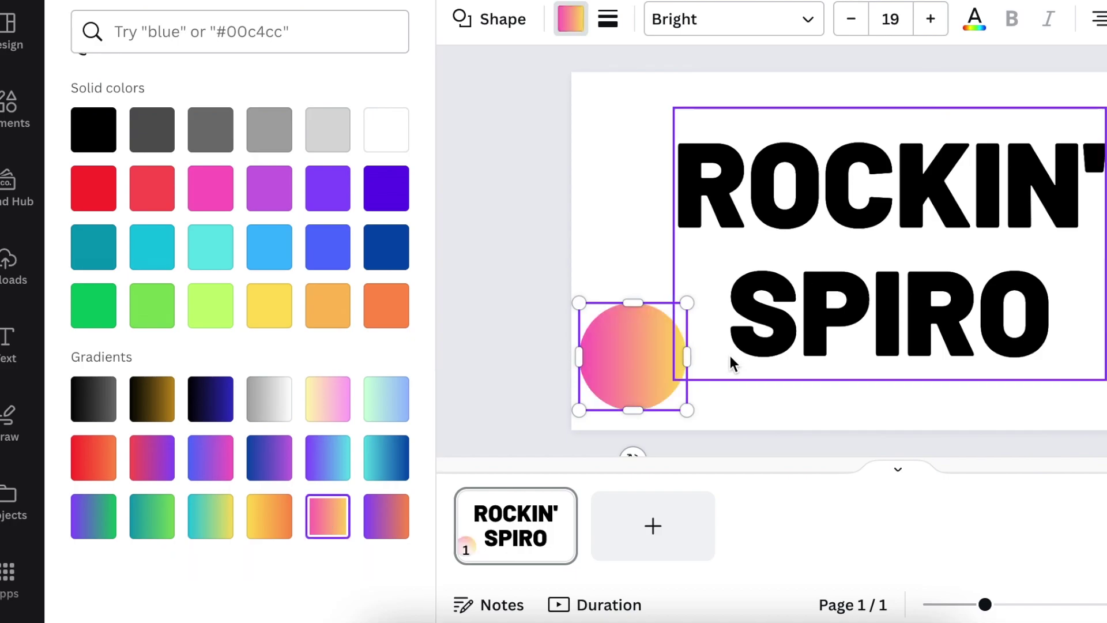
{"action": "left_click", "coordinate": [721, 170]}
- Colour the title with pink sampled from the circle, giving ROCK a deeper pink
{"action": "left_click", "coordinate": [775, 24]}
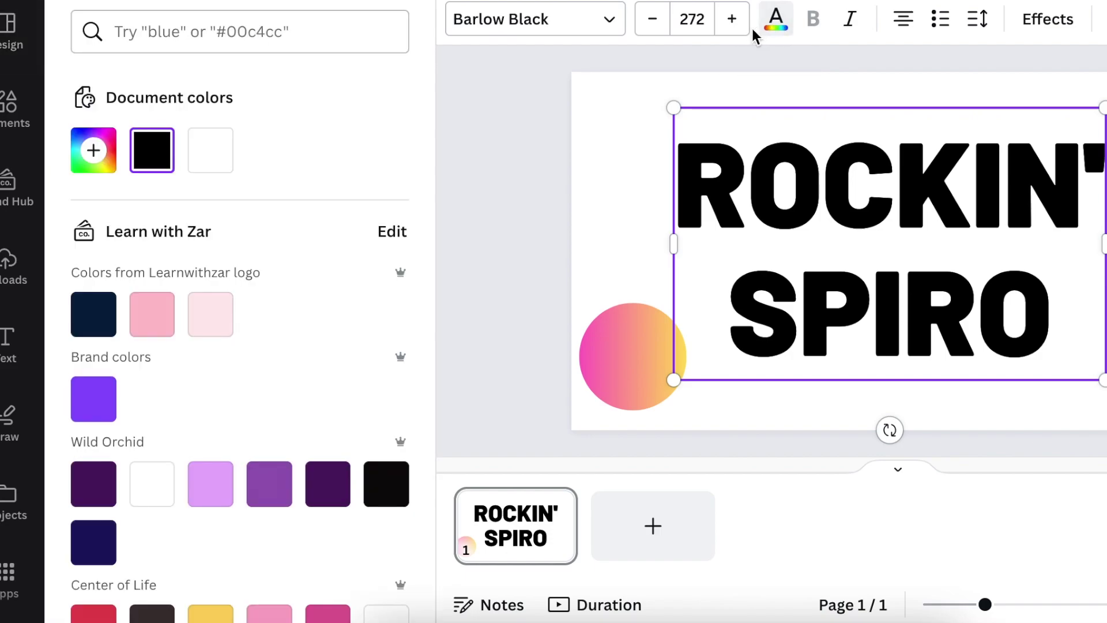
{"action": "left_click", "coordinate": [93, 153]}
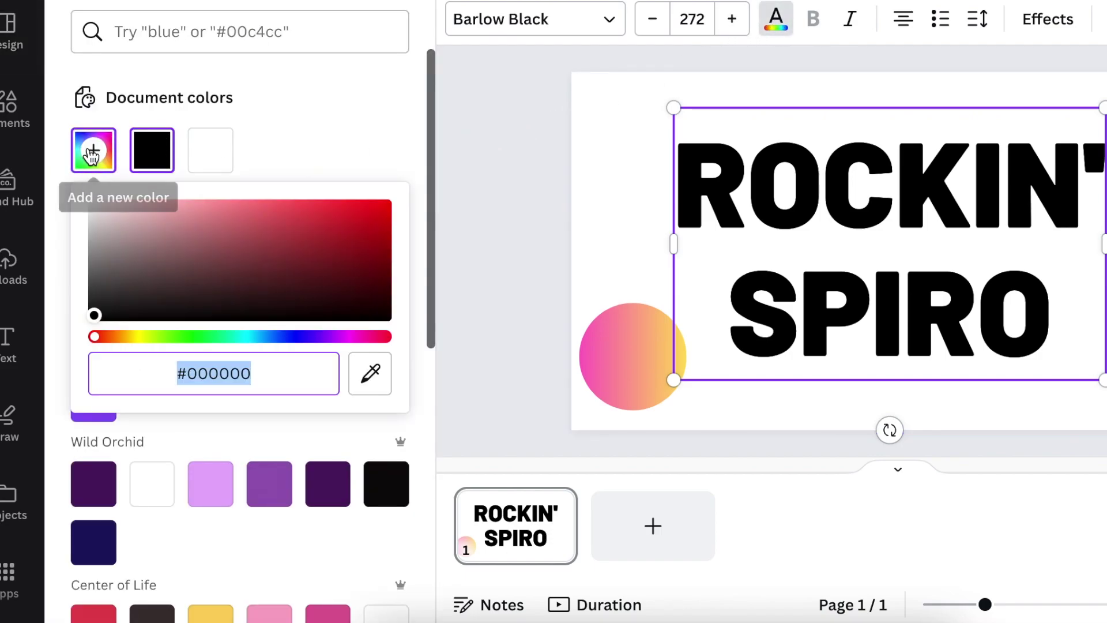
{"action": "left_click", "coordinate": [370, 373]}
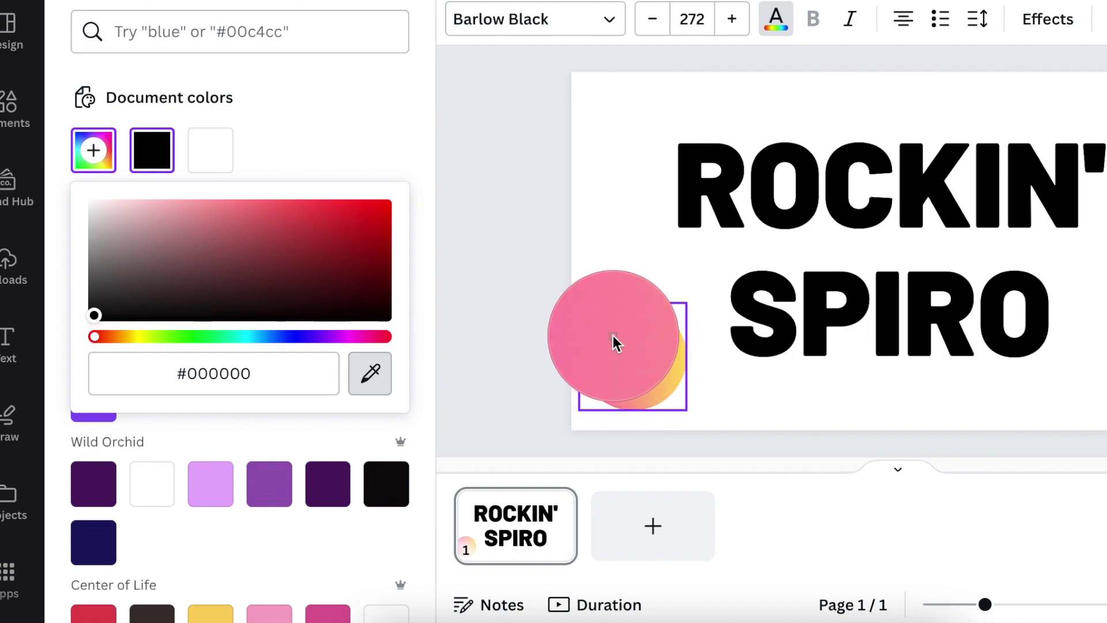
{"action": "left_click", "coordinate": [626, 345]}
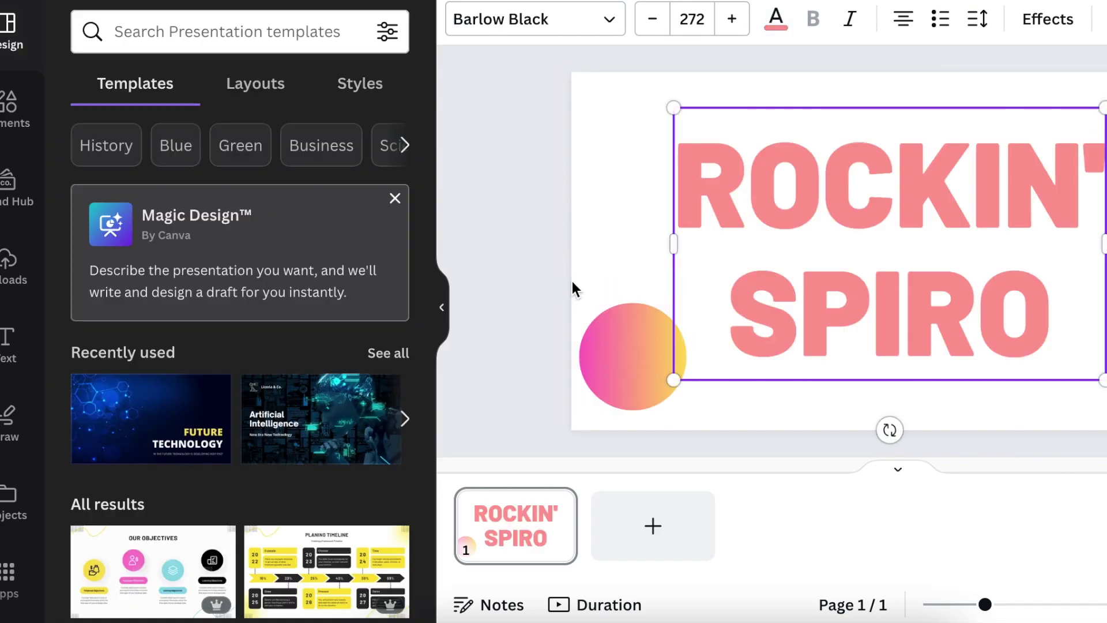
{"action": "left_click_drag", "start_coordinate": [676, 186], "coordinate": [822, 186]}
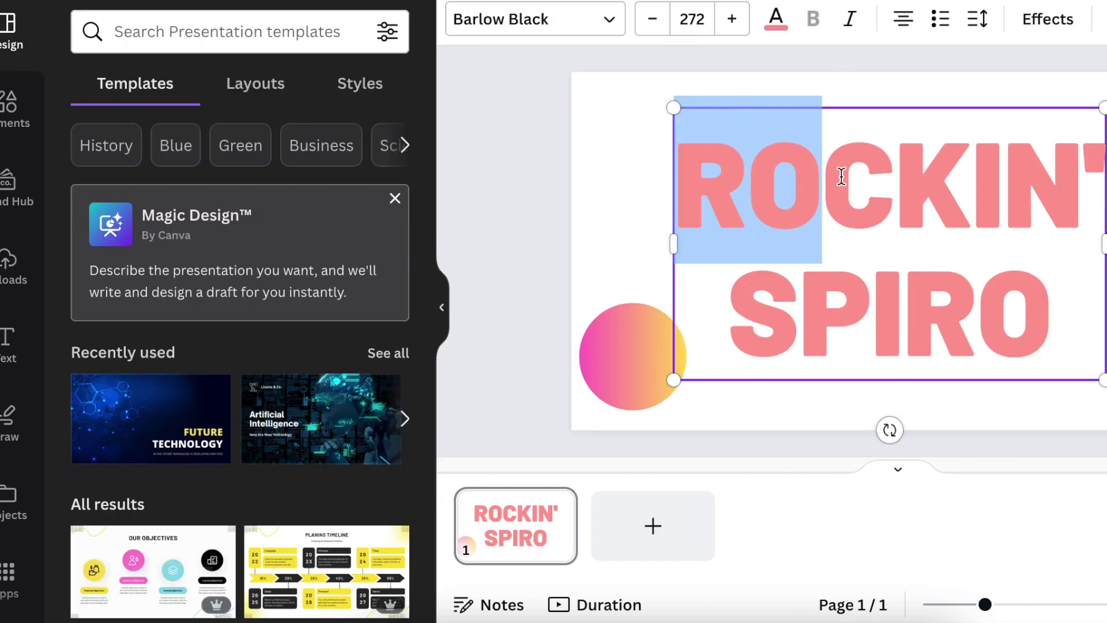
{"action": "left_click", "coordinate": [776, 19]}
{"action": "left_click_drag", "start_coordinate": [210, 205], "coordinate": [244, 206]}
- Colour the IRO letters yellow sampled from the circle, then delete the circle
{"action": "left_click_drag", "start_coordinate": [872, 312], "coordinate": [1080, 324]}
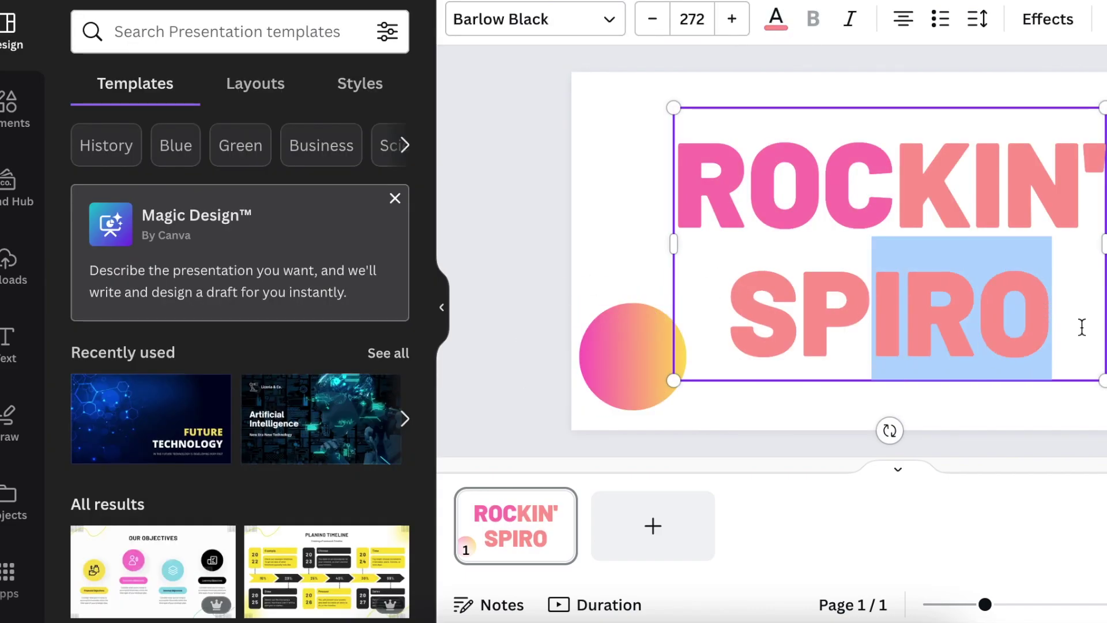
{"action": "left_click", "coordinate": [776, 19]}
{"action": "left_click", "coordinate": [371, 373]}
{"action": "left_click", "coordinate": [655, 370]}
{"action": "left_click", "coordinate": [584, 322]}
{"action": "key", "text": "Delete"}
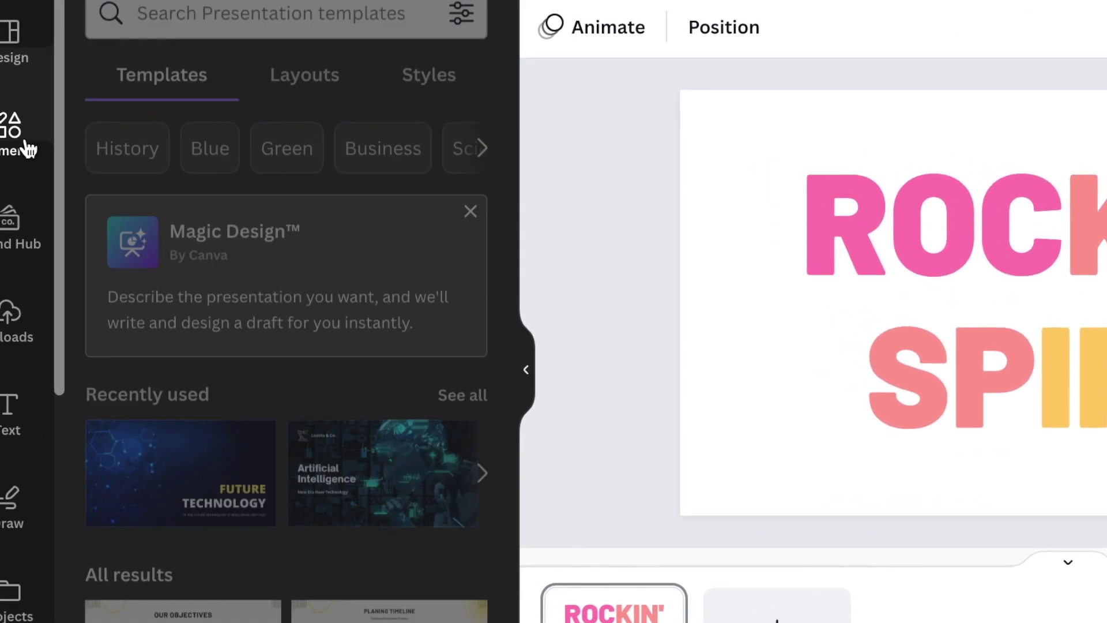
{"action": "left_click", "coordinate": [18, 130]}
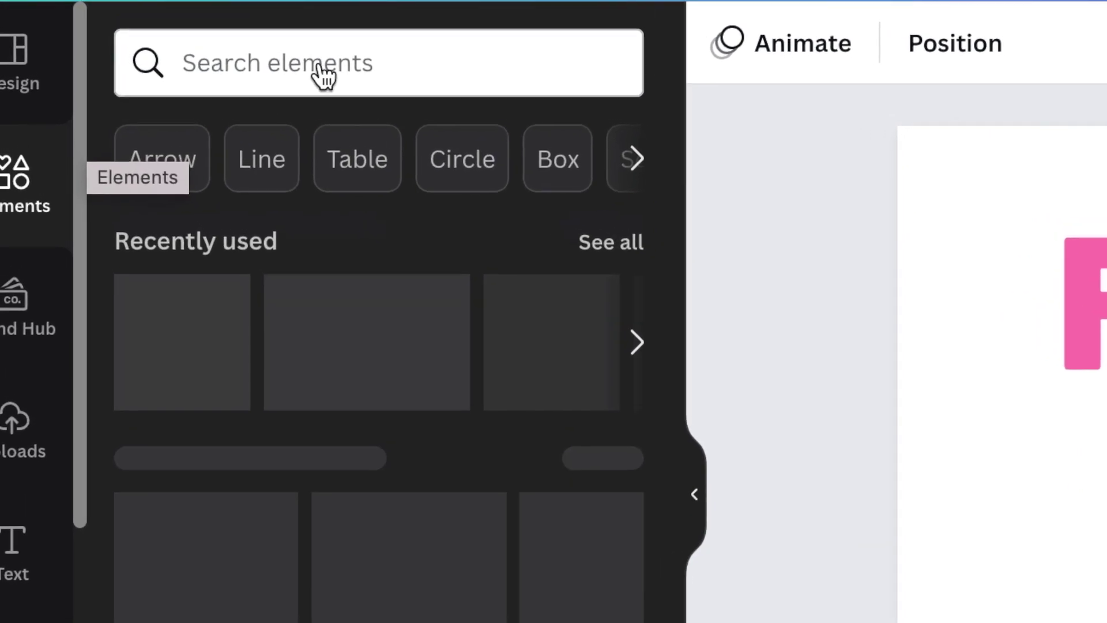
- Add a crack graphic from a 'crack' Elements search over ROC and make it white
{"action": "left_click", "coordinate": [360, 83]}
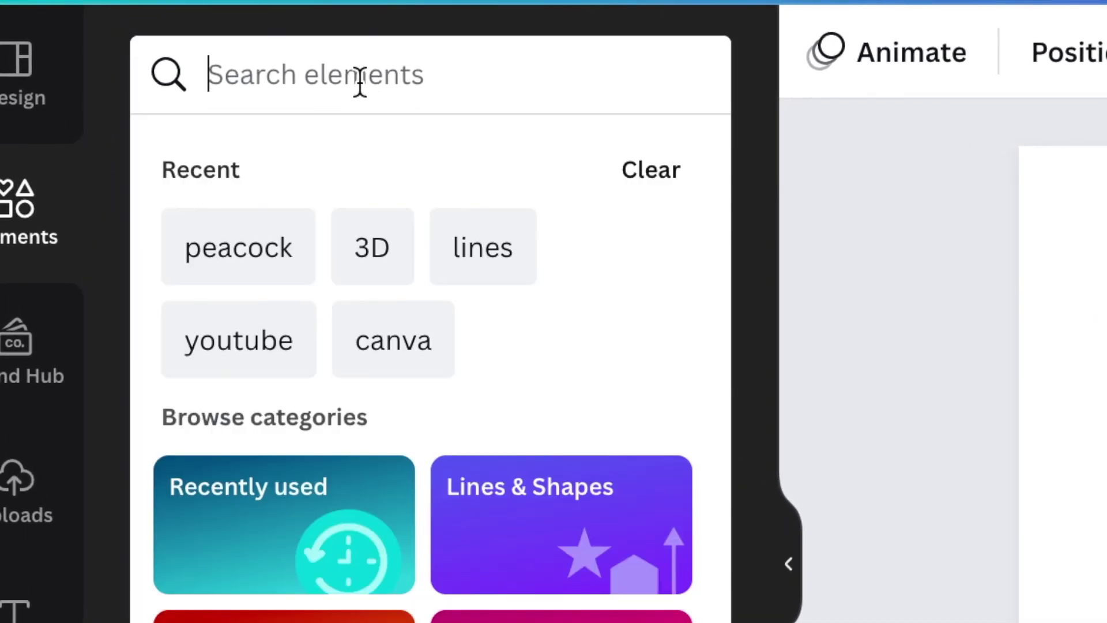
{"action": "type", "text": "CRACK"}
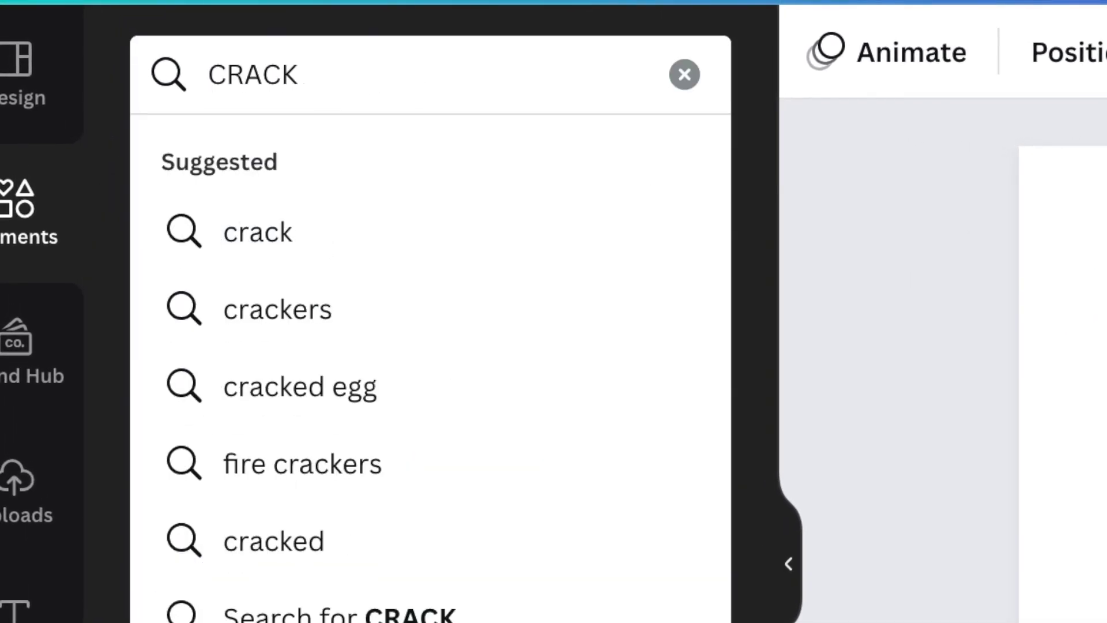
{"action": "key", "text": "Return"}
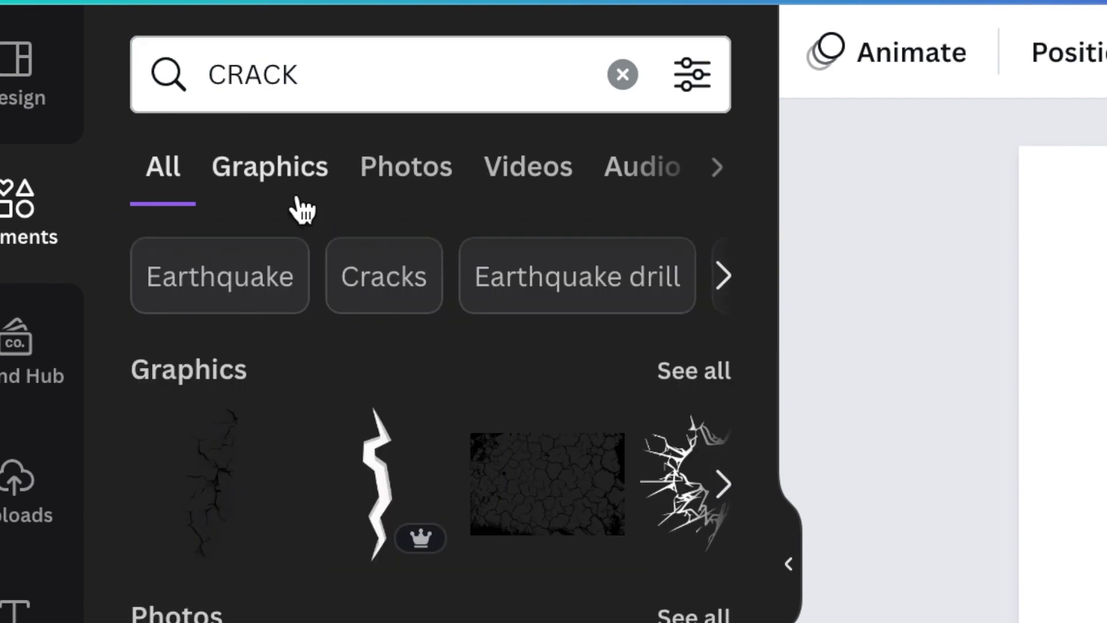
{"action": "left_click", "coordinate": [288, 182]}
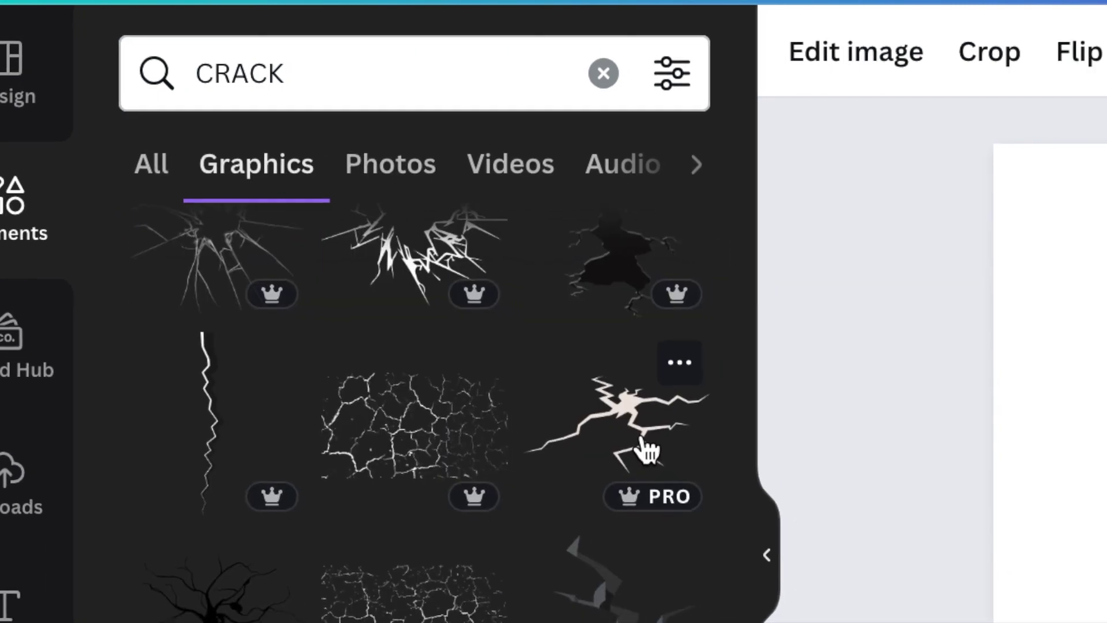
{"action": "left_click", "coordinate": [638, 444]}
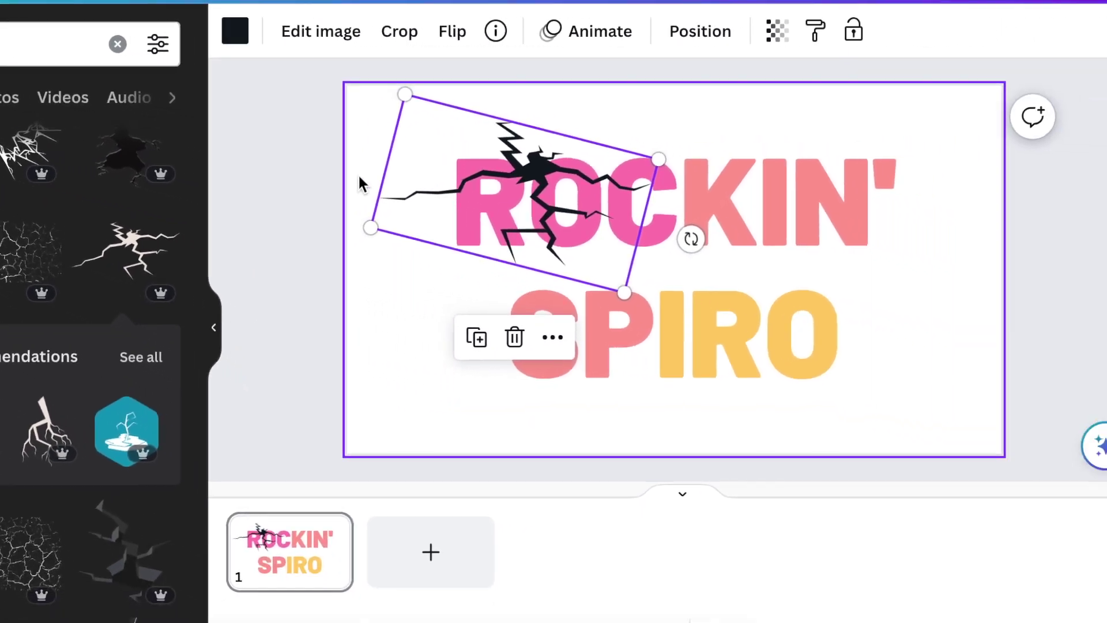
{"action": "left_click", "coordinate": [213, 31]}
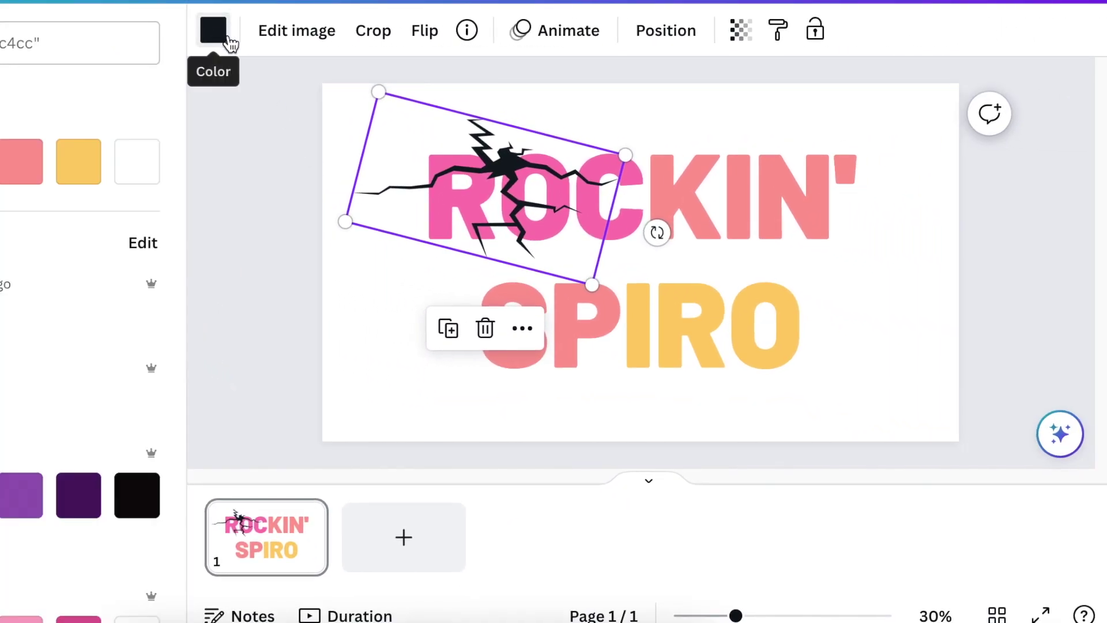
{"action": "left_click", "coordinate": [136, 164]}
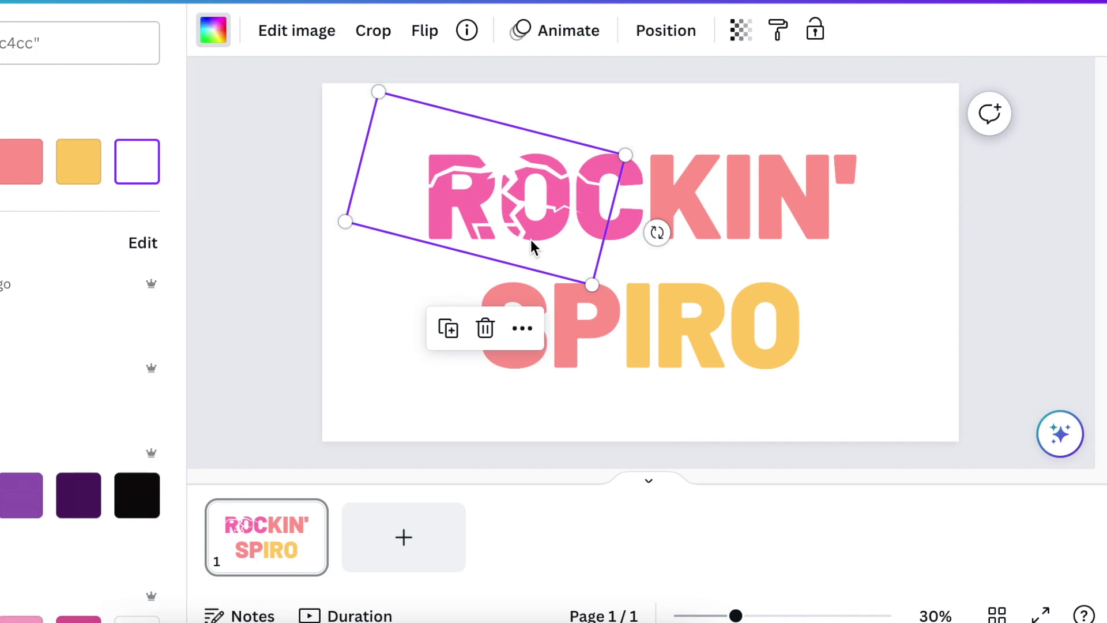
- Place rotated copies of the white crack over the right of ROCKIN' and over ROC
{"action": "left_click", "coordinate": [449, 329]}
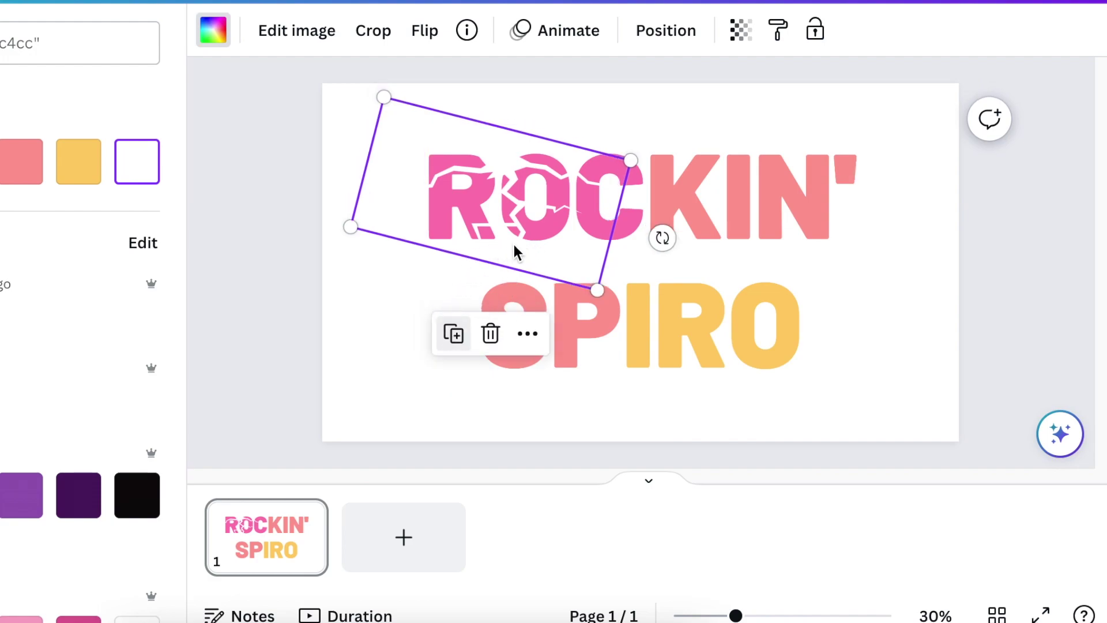
{"action": "left_click_drag", "start_coordinate": [565, 255], "coordinate": [771, 264]}
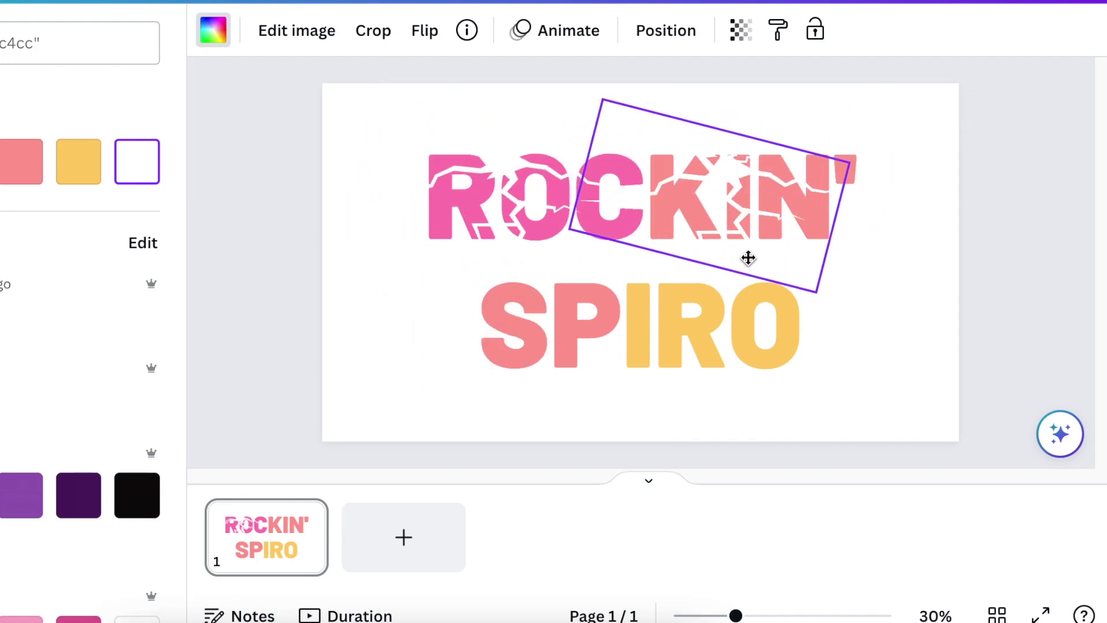
{"action": "mouse_move", "coordinate": [905, 251]}
{"action": "left_mouse_down"}
{"action": "mouse_move", "coordinate": [865, 158]}
{"action": "mouse_move", "coordinate": [796, 114]}
{"action": "mouse_move", "coordinate": [770, 113]}
{"action": "left_mouse_up"}
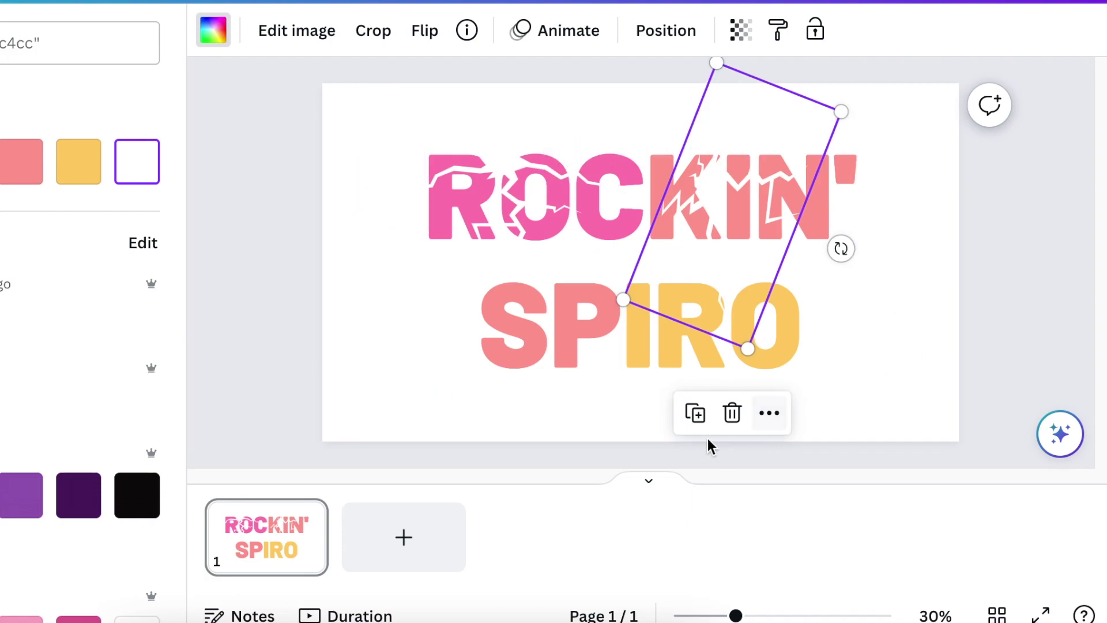
{"action": "left_click", "coordinate": [698, 413]}
{"action": "left_click_drag", "start_coordinate": [802, 245], "coordinate": [805, 185]}
{"action": "mouse_move", "coordinate": [908, 199]}
{"action": "left_mouse_down"}
{"action": "mouse_move", "coordinate": [853, 149]}
{"action": "mouse_move", "coordinate": [919, 207]}
{"action": "mouse_move", "coordinate": [941, 193]}
{"action": "mouse_move", "coordinate": [920, 193]}
{"action": "mouse_move", "coordinate": [922, 183]}
{"action": "mouse_move", "coordinate": [960, 183]}
{"action": "mouse_move", "coordinate": [482, 185]}
{"action": "left_mouse_up"}
{"action": "mouse_move", "coordinate": [663, 239]}
{"action": "left_mouse_down"}
{"action": "mouse_move", "coordinate": [536, 358]}
{"action": "mouse_move", "coordinate": [553, 363]}
{"action": "left_mouse_up"}
{"action": "left_click_drag", "start_coordinate": [528, 198], "coordinate": [641, 198]}
- Angle a crack copy over SP, then duplicate it across the PI and IRO letters
{"action": "left_click", "coordinate": [911, 408]}
{"action": "left_click_drag", "start_coordinate": [606, 259], "coordinate": [655, 232]}
{"action": "mouse_move", "coordinate": [493, 187]}
{"action": "left_mouse_down"}
{"action": "mouse_move", "coordinate": [531, 376]}
{"action": "mouse_move", "coordinate": [537, 357]}
{"action": "left_mouse_up"}
{"action": "left_click", "coordinate": [450, 168]}
{"action": "mouse_move", "coordinate": [536, 311]}
{"action": "left_mouse_down"}
{"action": "mouse_move", "coordinate": [670, 346]}
{"action": "mouse_move", "coordinate": [738, 307]}
{"action": "left_mouse_up"}
{"action": "left_click_drag", "start_coordinate": [715, 450], "coordinate": [675, 502]}
{"action": "mouse_move", "coordinate": [666, 372]}
{"action": "left_mouse_down"}
{"action": "mouse_move", "coordinate": [611, 338]}
{"action": "mouse_move", "coordinate": [617, 304]}
{"action": "left_mouse_up"}
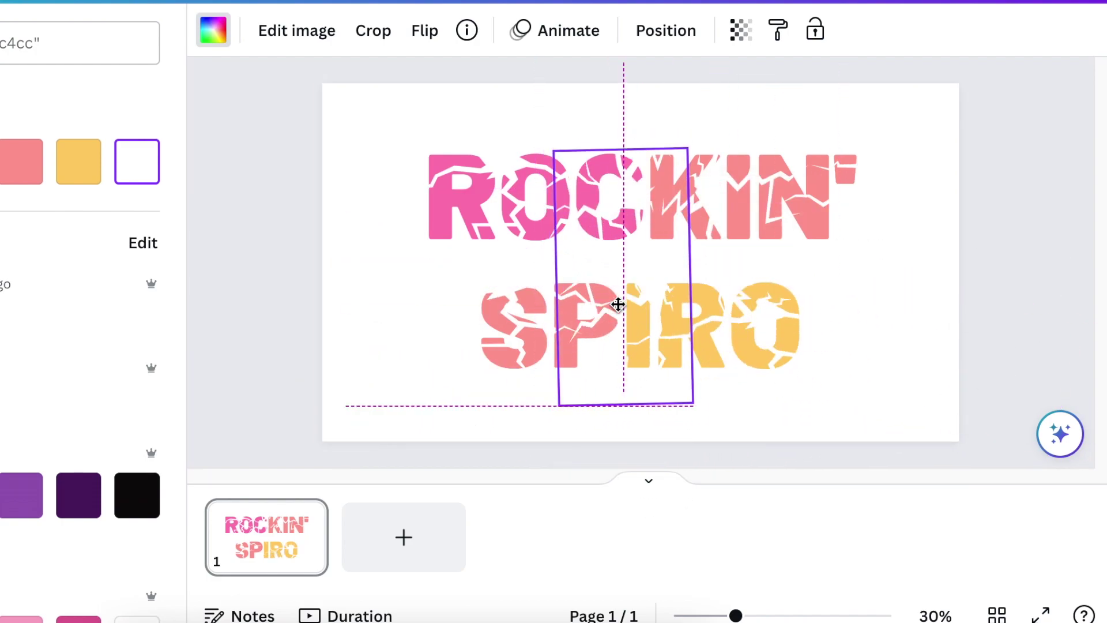
{"action": "left_click", "coordinate": [954, 428]}
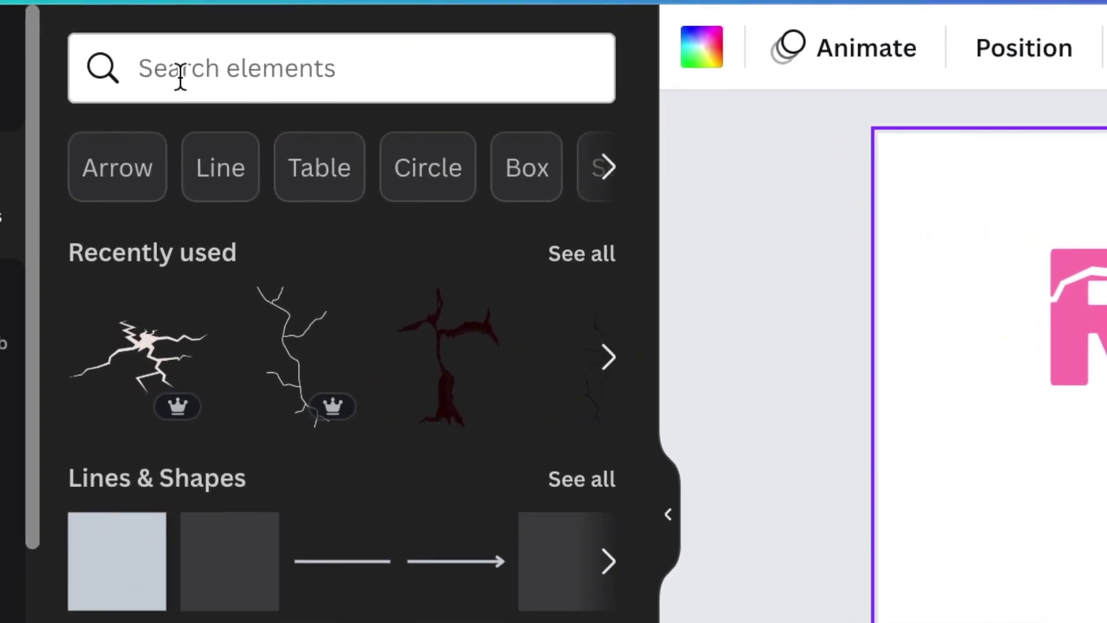
- Add a splatter graphic from a 'SPLASH' graphics search and make it pink
{"action": "left_click", "coordinate": [209, 76]}
{"action": "type", "text": "SPL"}
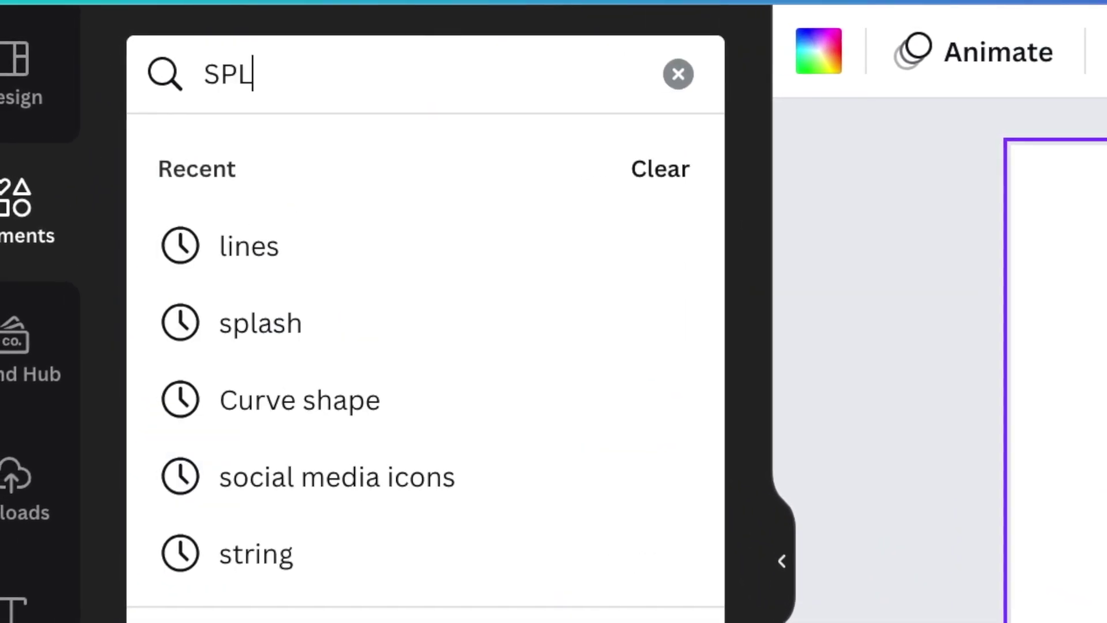
{"action": "type", "text": "ASH"}
{"action": "key", "text": "Return"}
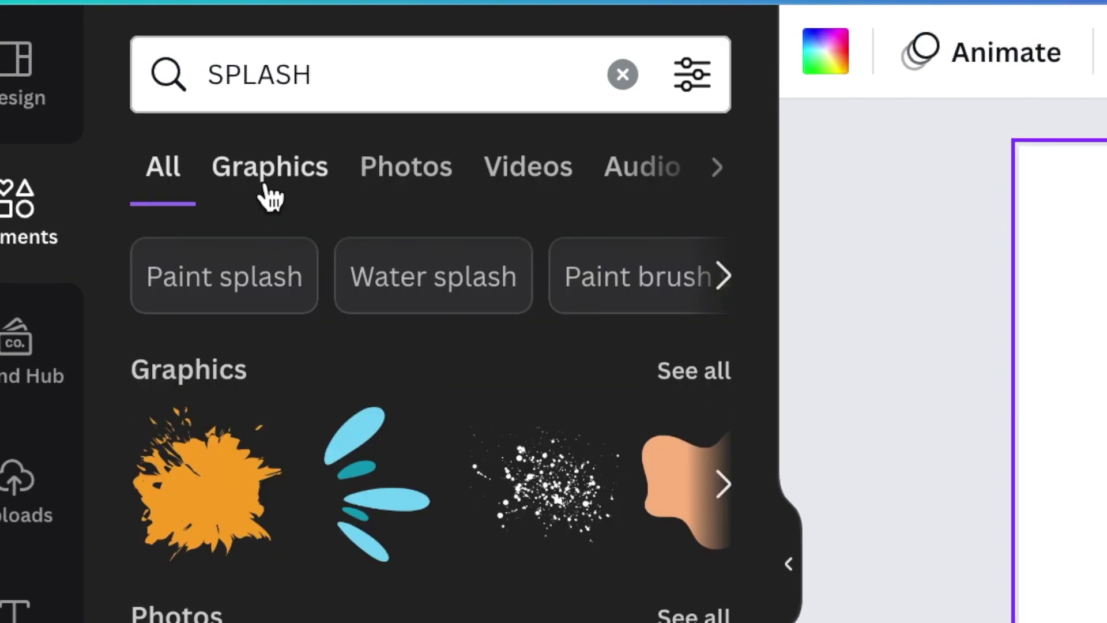
{"action": "left_click", "coordinate": [269, 195]}
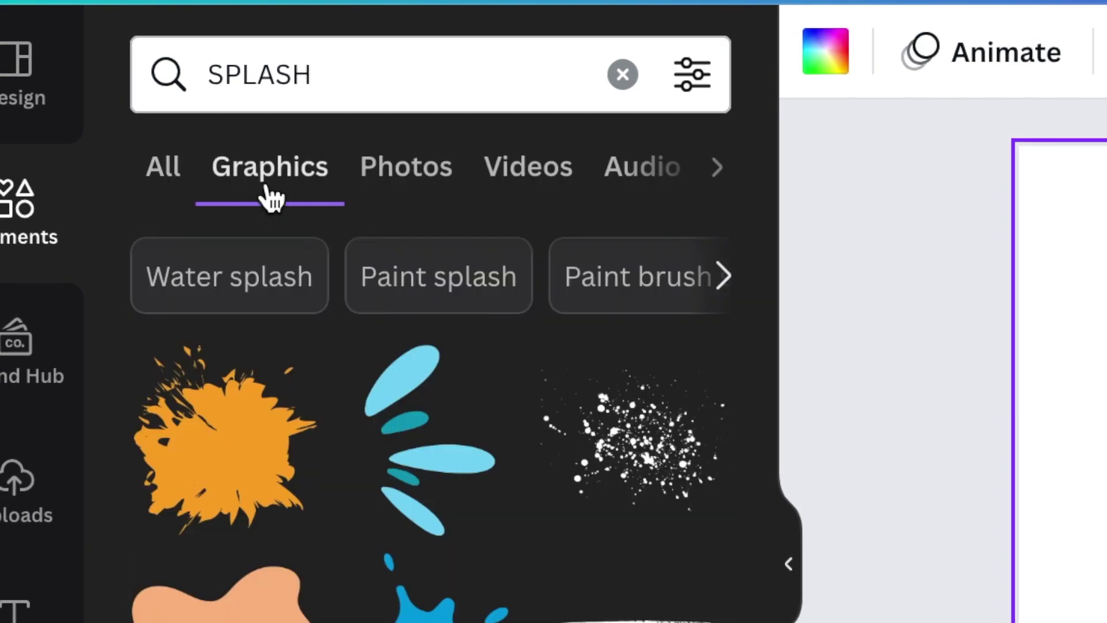
{"action": "mouse_move", "coordinate": [428, 441]}
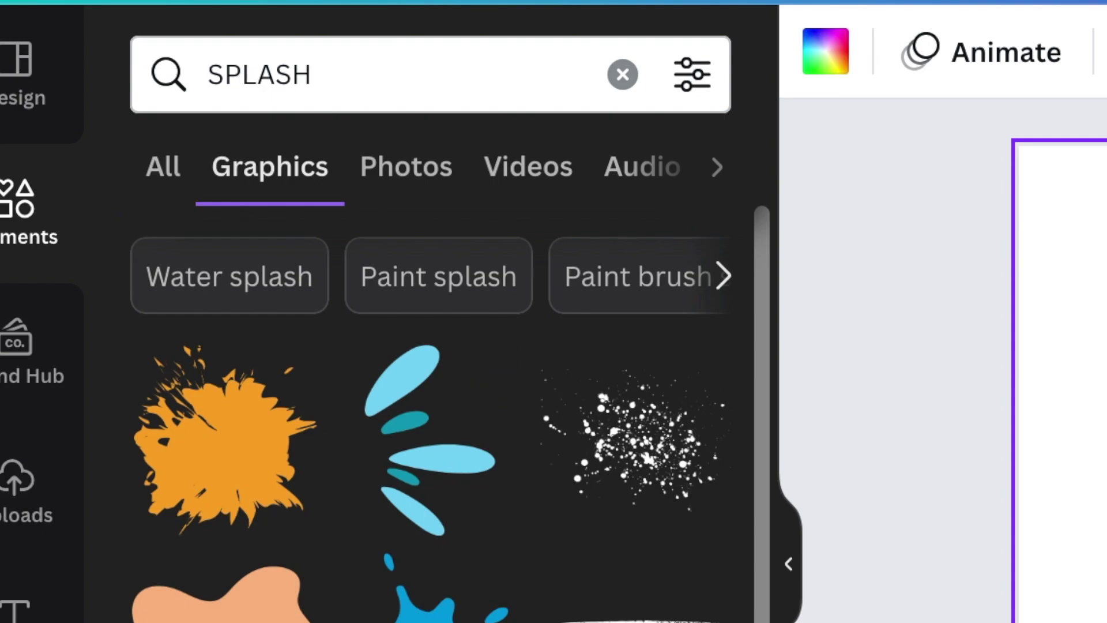
{"action": "left_click", "coordinate": [666, 506]}
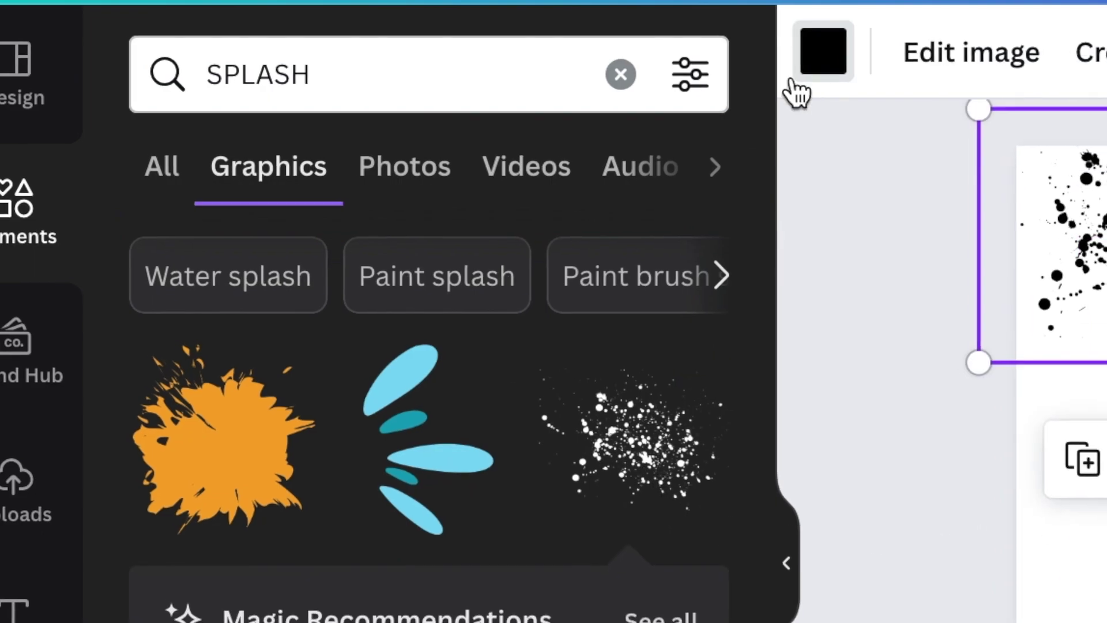
{"action": "left_click", "coordinate": [825, 52]}
{"action": "left_click", "coordinate": [308, 268]}
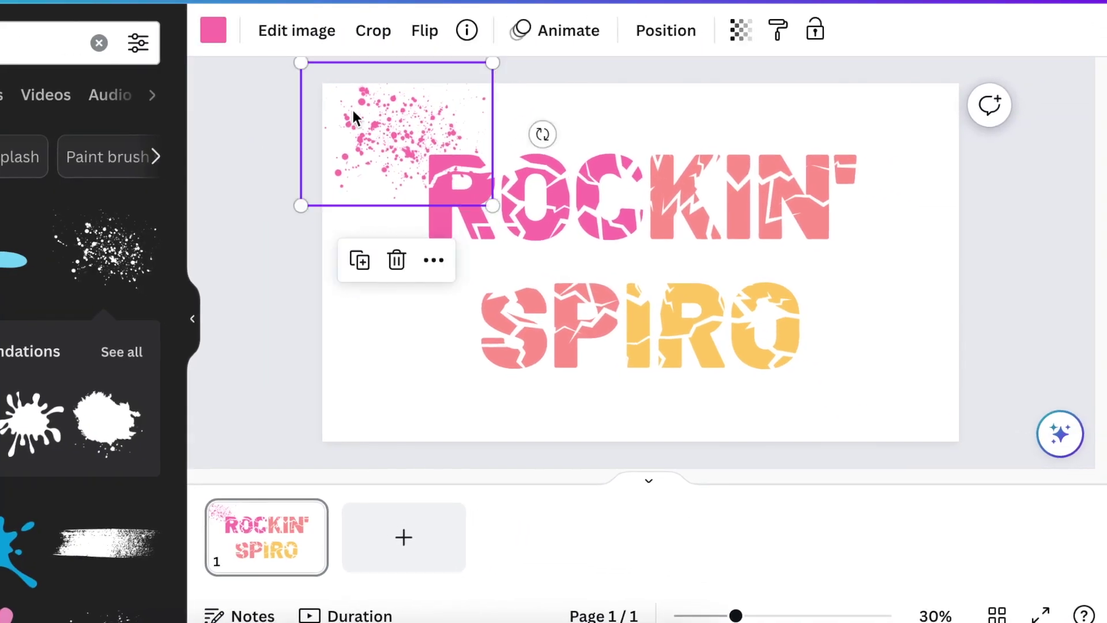
- Stretch the pink splatter across the top and arrange pink and yellow copies around SPIRO
{"action": "left_click_drag", "start_coordinate": [363, 115], "coordinate": [864, 225]}
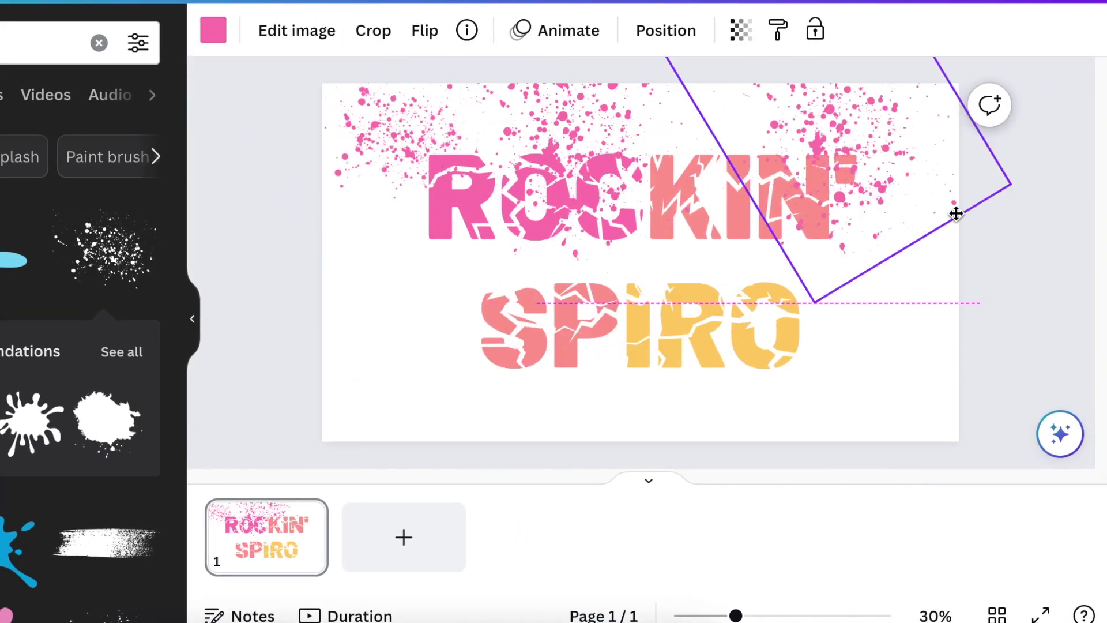
{"action": "left_click", "coordinate": [882, 353]}
{"action": "left_click_drag", "start_coordinate": [501, 448], "coordinate": [862, 386]}
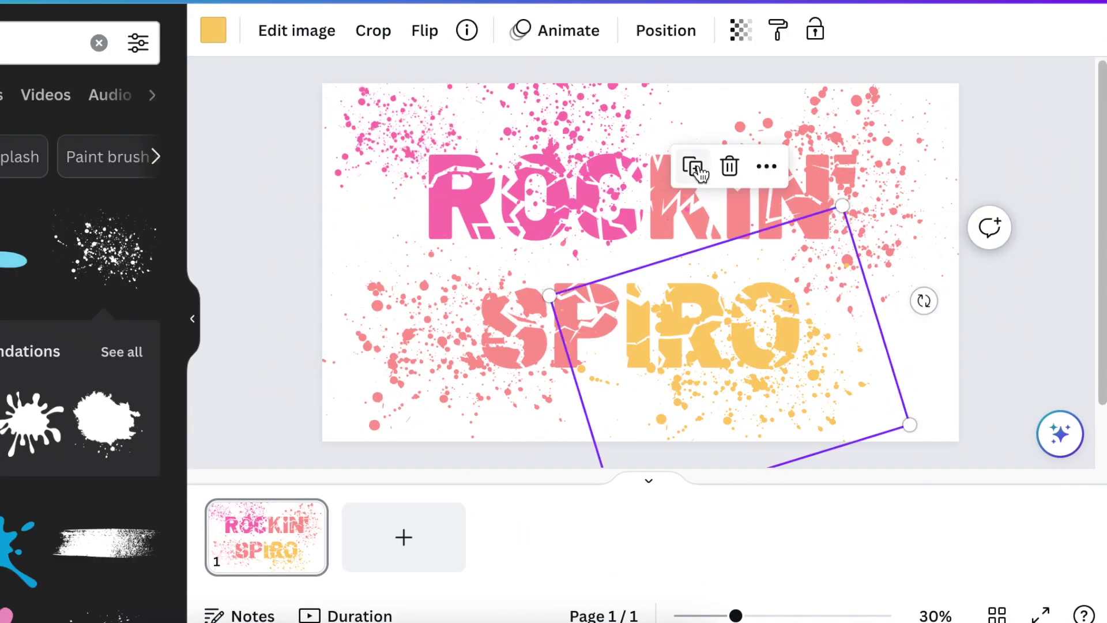
{"action": "left_click_drag", "start_coordinate": [904, 422], "coordinate": [779, 333]}
{"action": "left_click", "coordinate": [902, 340]}
{"action": "left_click_drag", "start_coordinate": [673, 297], "coordinate": [388, 313]}
{"action": "left_click", "coordinate": [237, 413]}
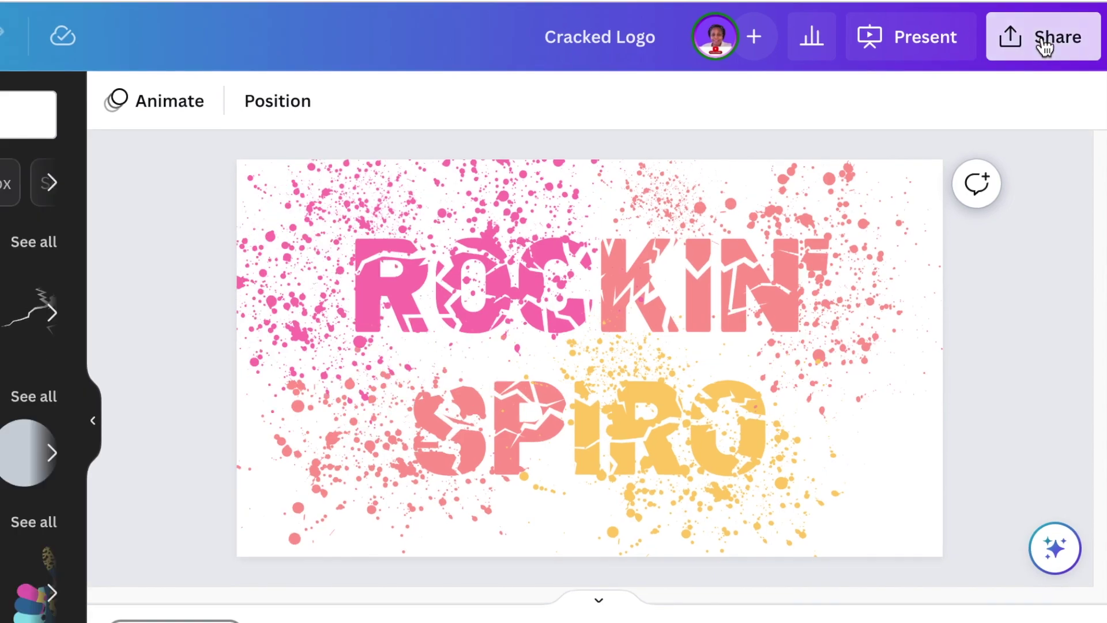
- Download the Cracked Logo design with the file type changed from PDF Standard to PNG
{"action": "left_click", "coordinate": [1045, 48]}
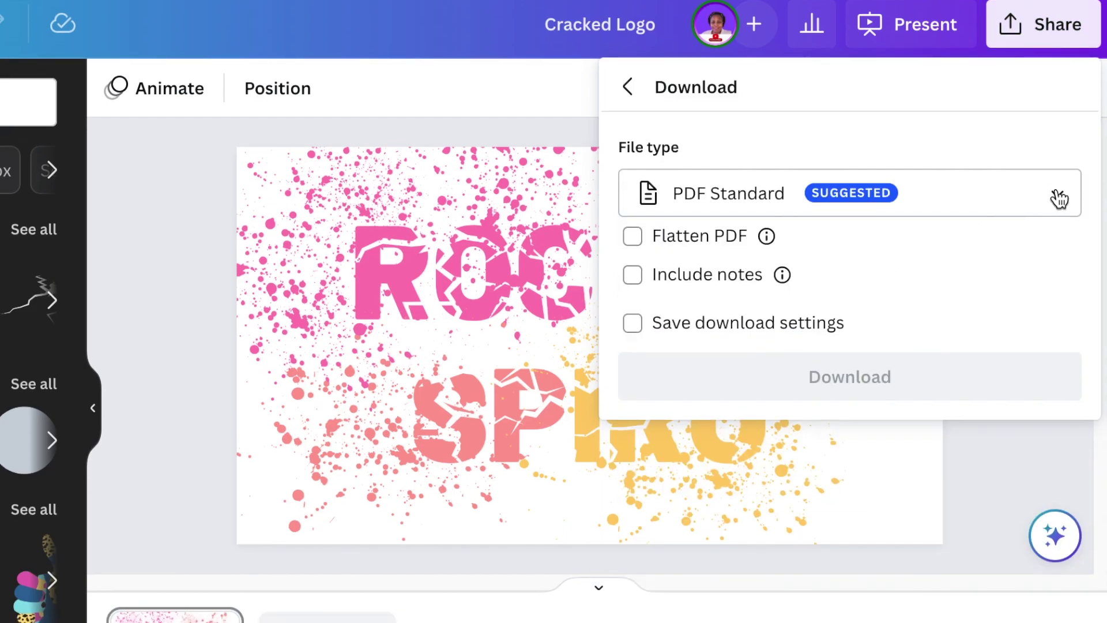
{"action": "left_click", "coordinate": [1058, 199]}
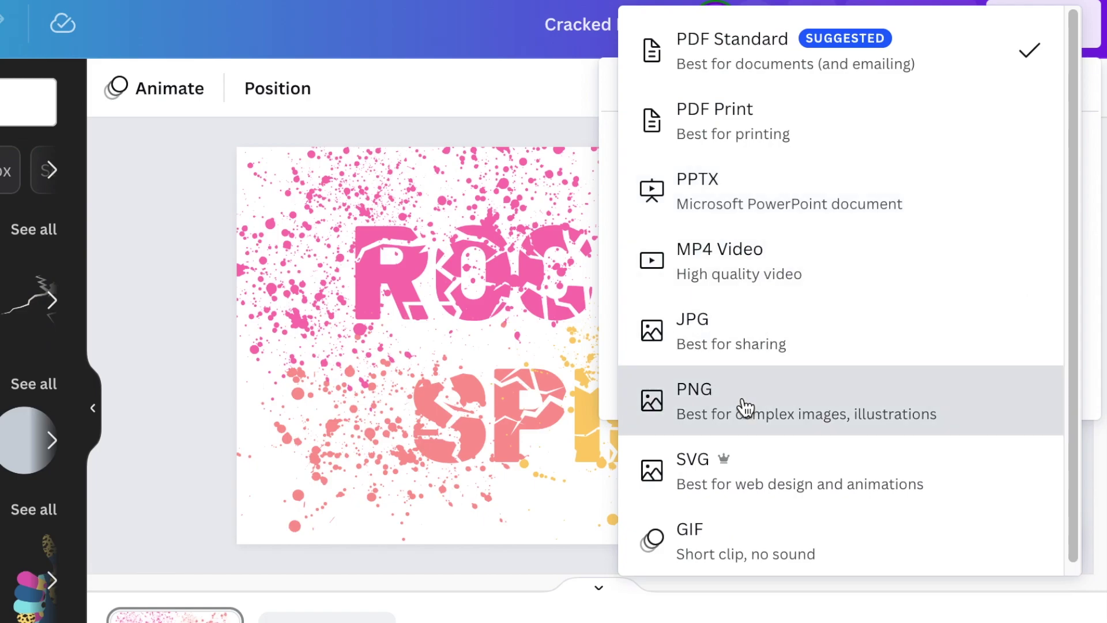
{"action": "left_click", "coordinate": [744, 407]}
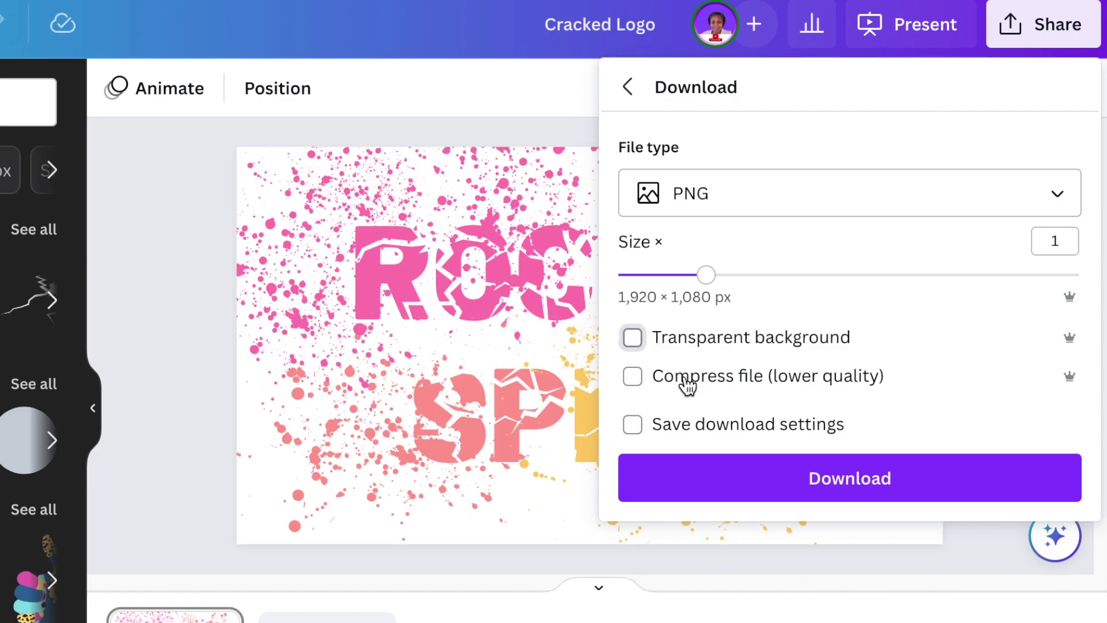
{"action": "left_click", "coordinate": [805, 481]}
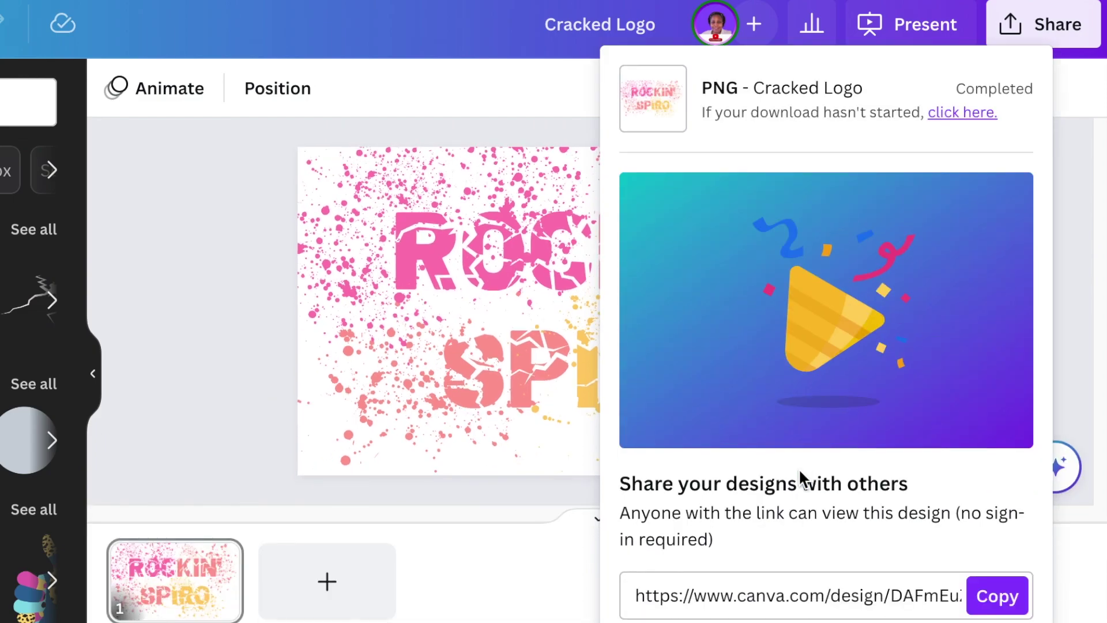
{"action": "type", "text": "REmove.bg/upload"}
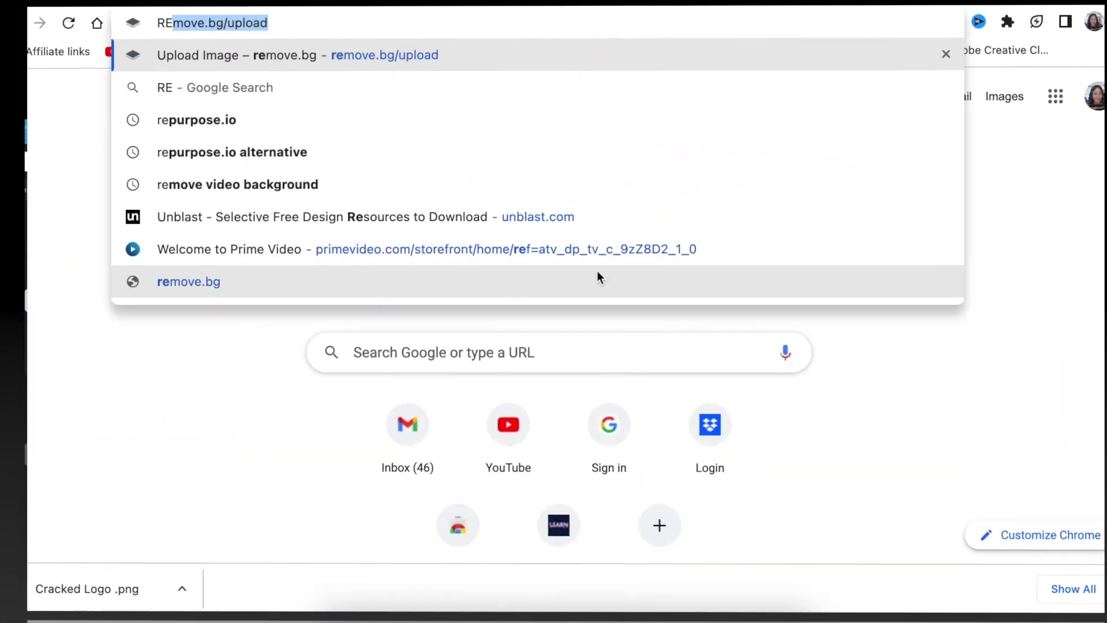
- Upload Cracked Logo.png to remove.bg/upload and download the background-free result
{"action": "key", "text": "Return"}
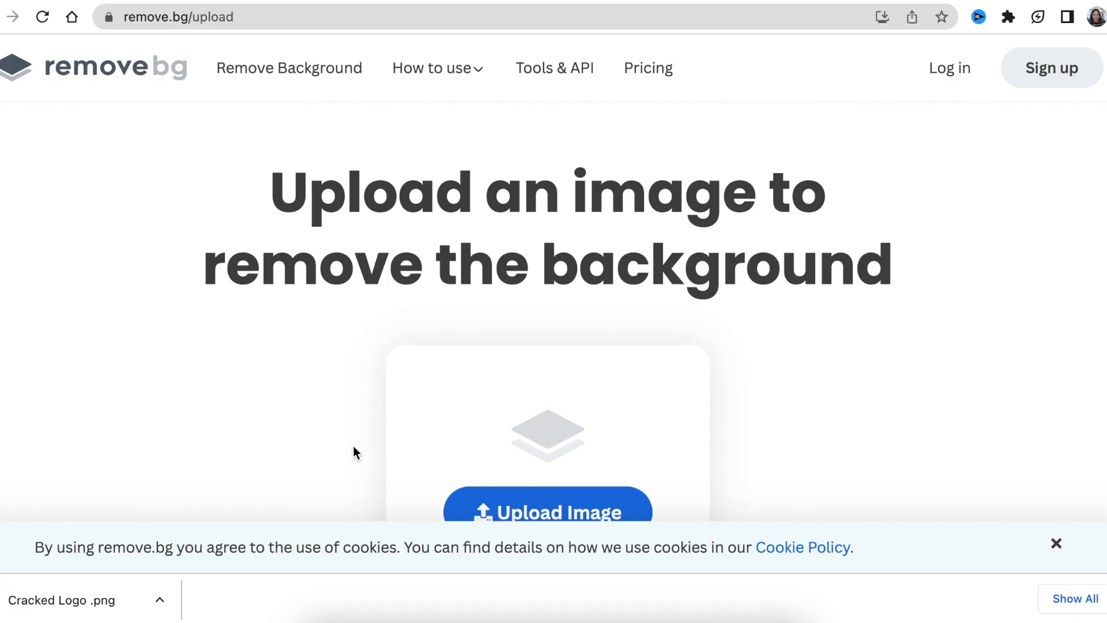
{"action": "left_click_drag", "start_coordinate": [61, 600], "coordinate": [239, 516]}
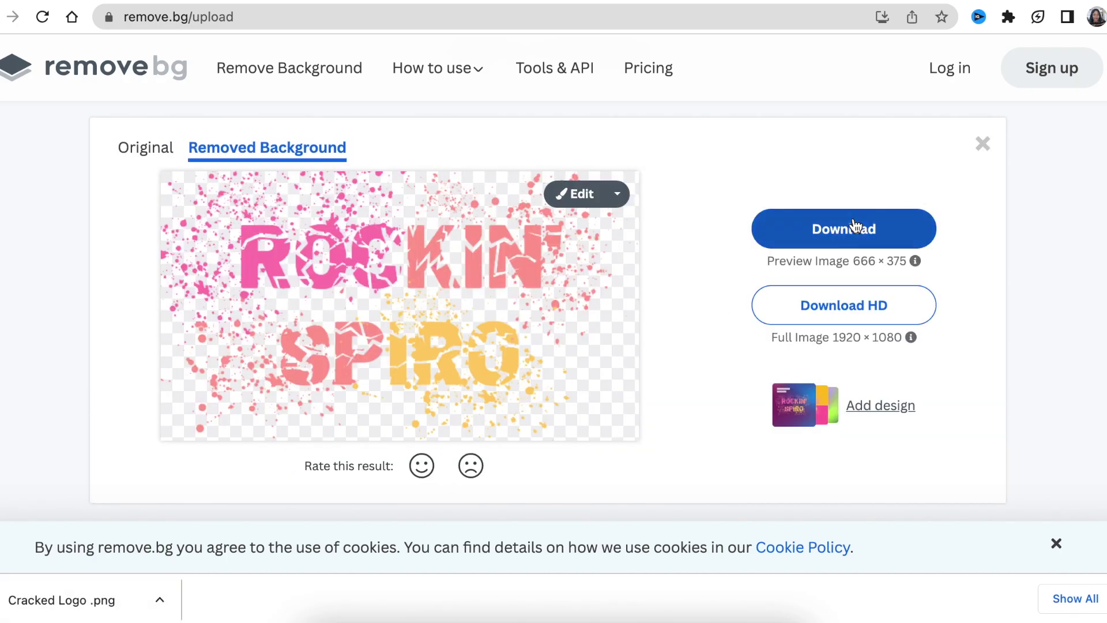
{"action": "left_click", "coordinate": [853, 225]}
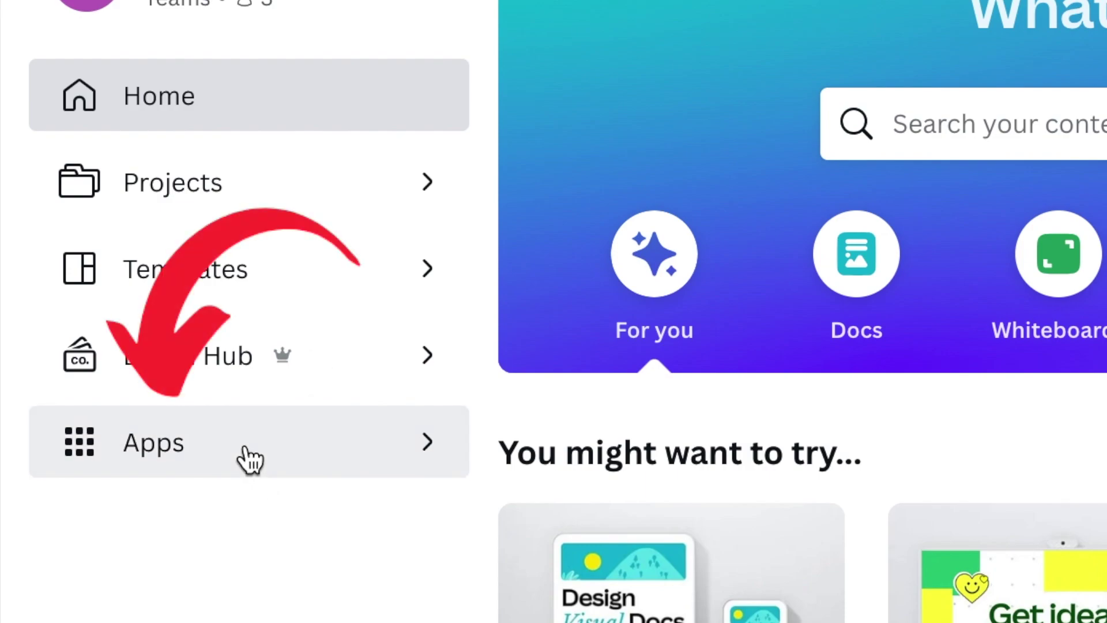
- Open the Smartmockups app from the Recommended section of Canva's Apps list
{"action": "left_click", "coordinate": [250, 459]}
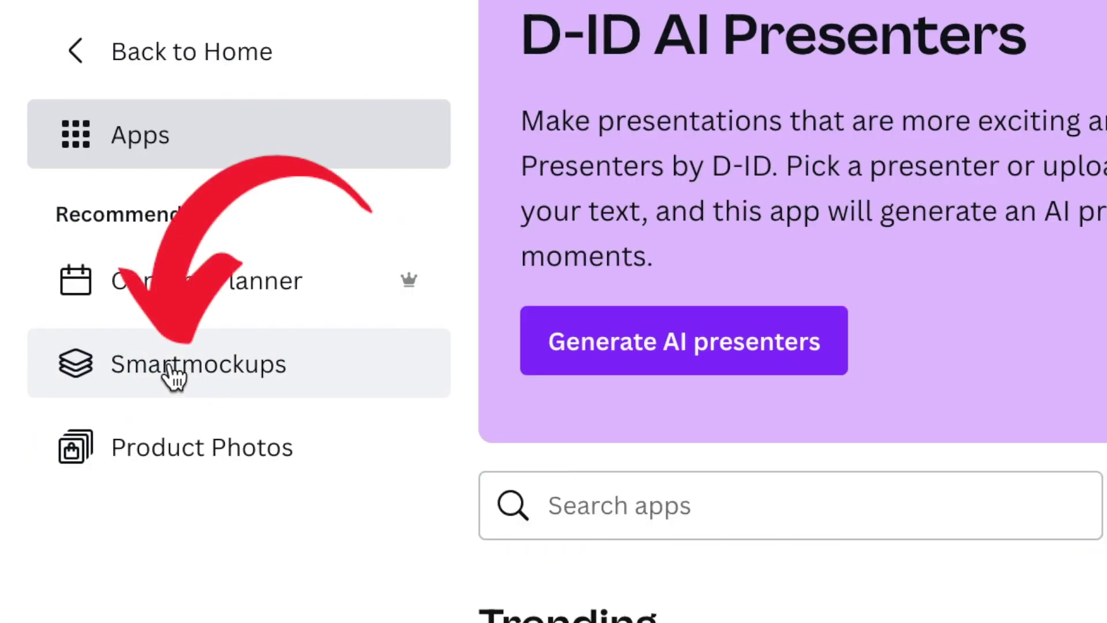
{"action": "left_click", "coordinate": [176, 376]}
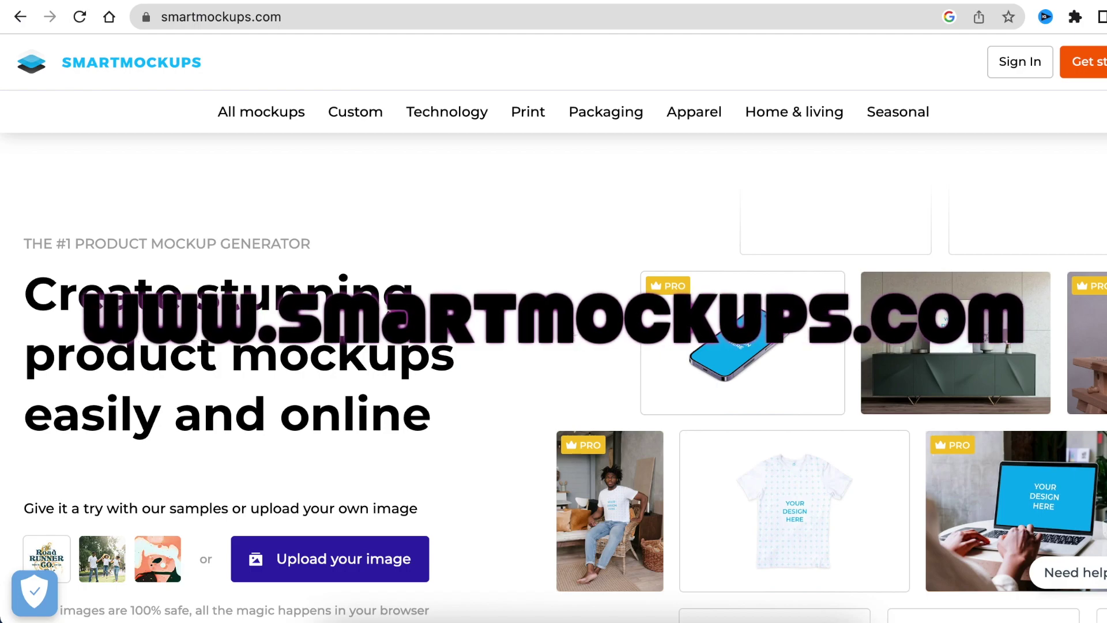
{"action": "scroll", "coordinate": [564, 339], "scroll_direction": "down", "scroll_amount": 4}
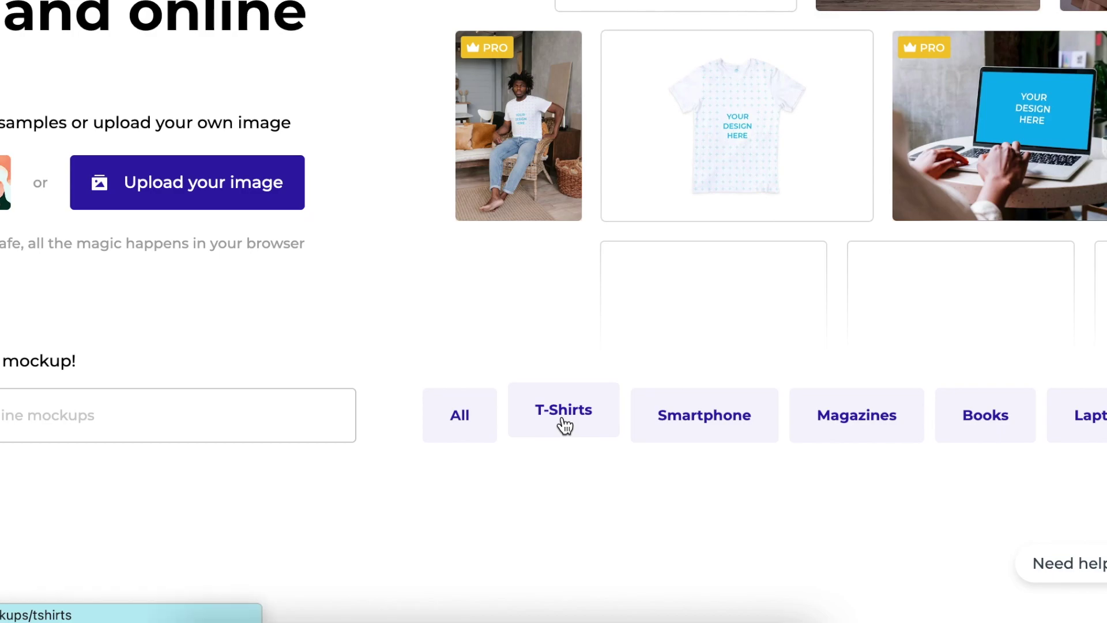
- Open the T-Shirts mockup collection and narrow it to Men's T-shirts
{"action": "left_click", "coordinate": [562, 414]}
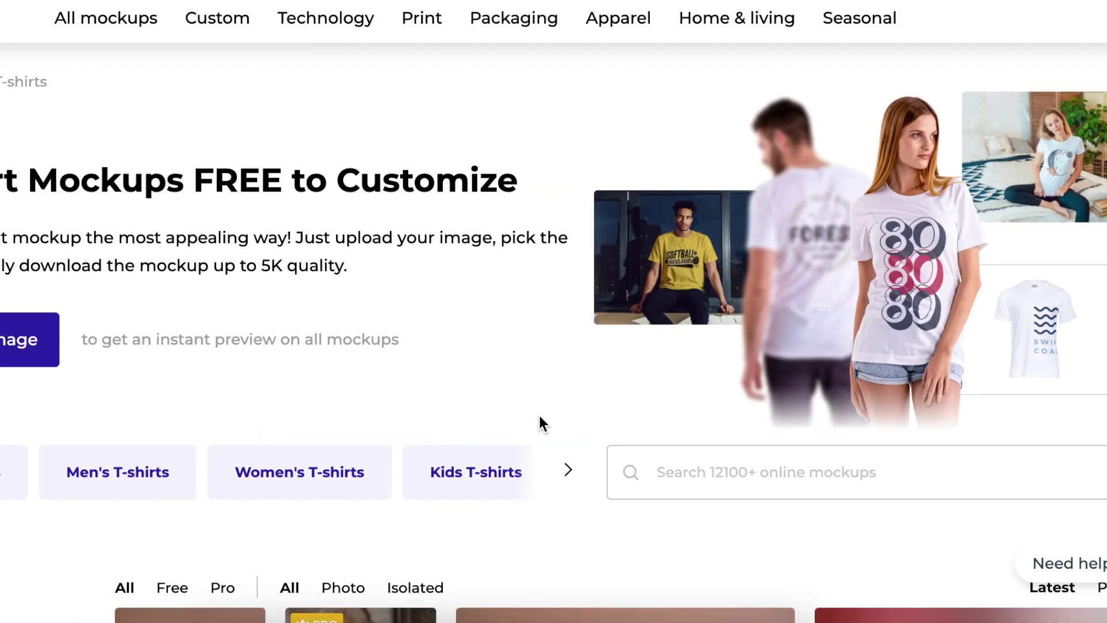
{"action": "scroll", "coordinate": [539, 419], "scroll_direction": "down", "scroll_amount": 1}
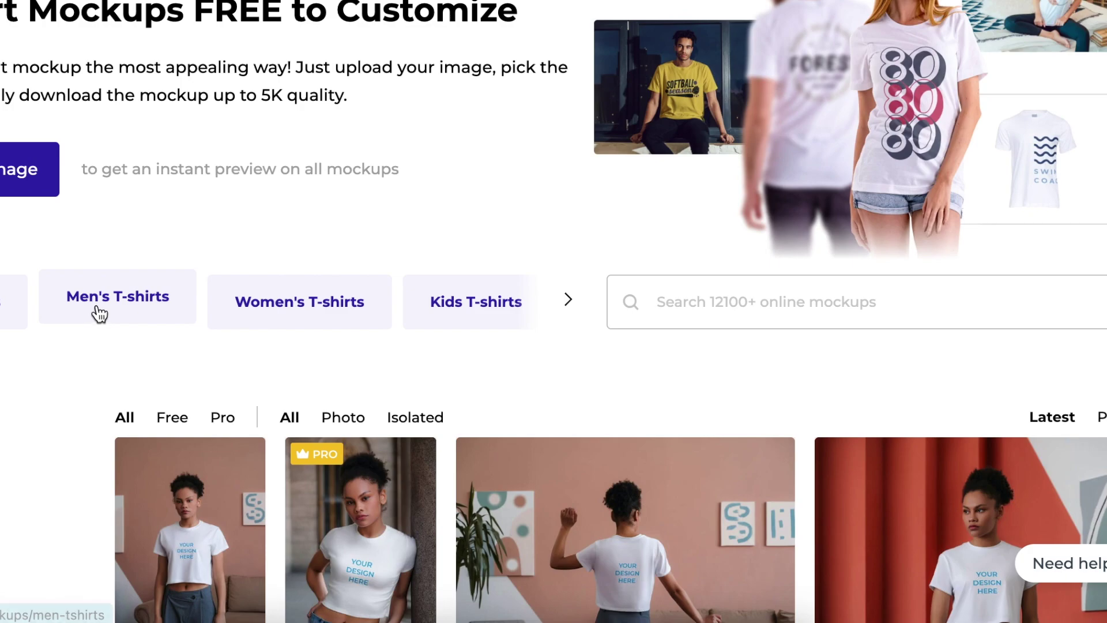
{"action": "left_click", "coordinate": [131, 327]}
{"action": "scroll", "coordinate": [251, 359], "scroll_direction": "down", "scroll_amount": 2}
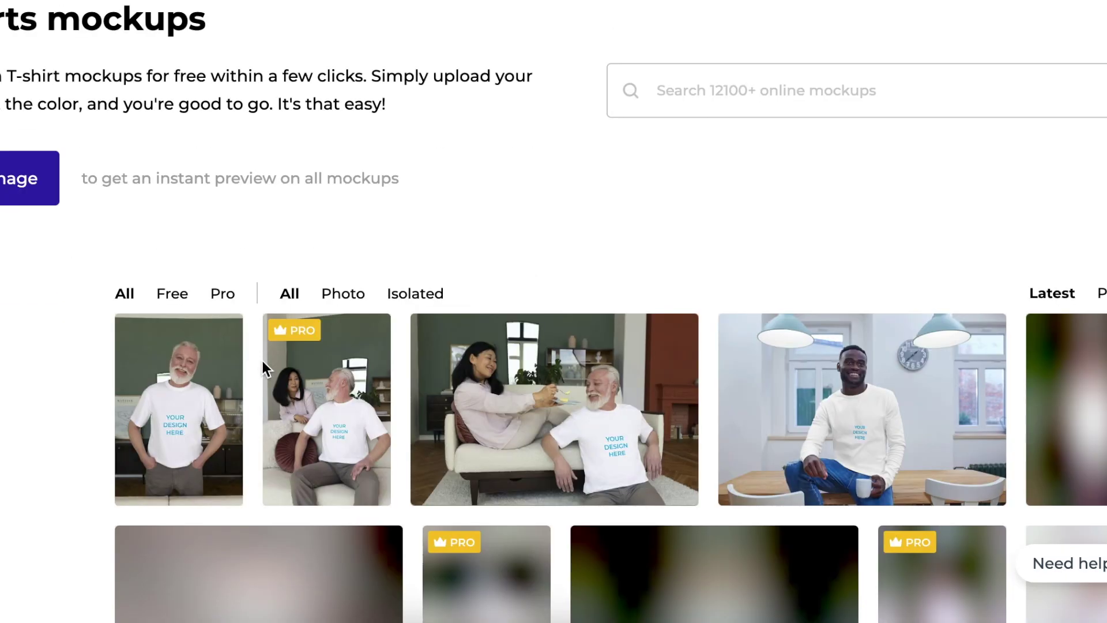
{"action": "scroll", "coordinate": [262, 361], "scroll_direction": "down", "scroll_amount": 5}
{"action": "scroll", "coordinate": [262, 361], "scroll_direction": "down", "scroll_amount": 3}
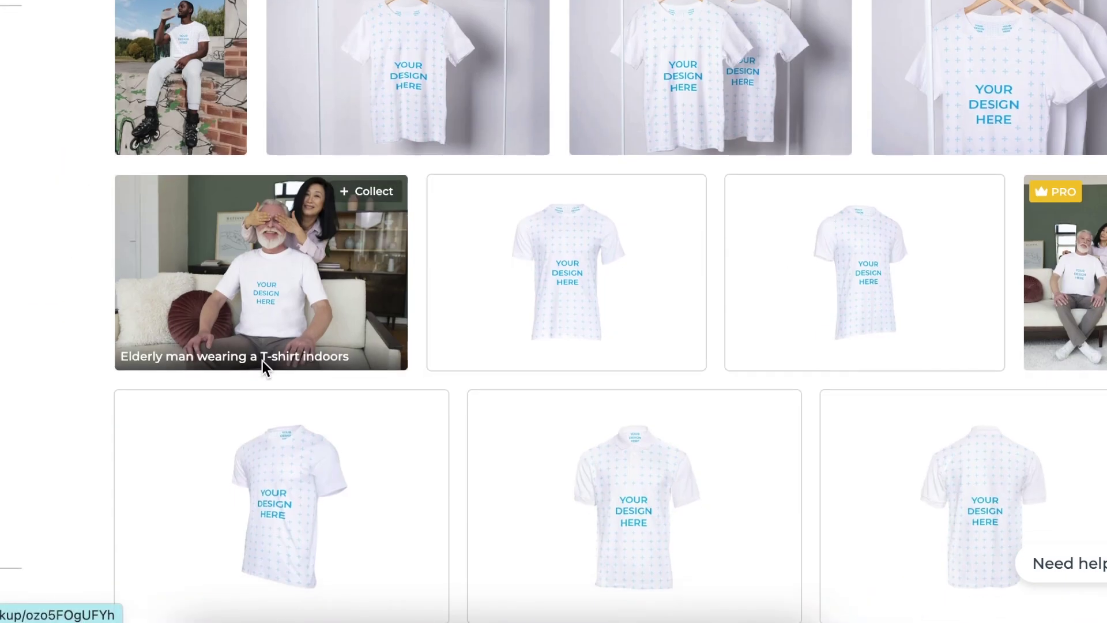
{"action": "scroll", "coordinate": [263, 361], "scroll_direction": "up", "scroll_amount": 1}
{"action": "scroll", "coordinate": [262, 360], "scroll_direction": "down", "scroll_amount": 1}
{"action": "scroll", "coordinate": [262, 371], "scroll_direction": "down", "scroll_amount": 2}
{"action": "scroll", "coordinate": [260, 371], "scroll_direction": "down", "scroll_amount": 2}
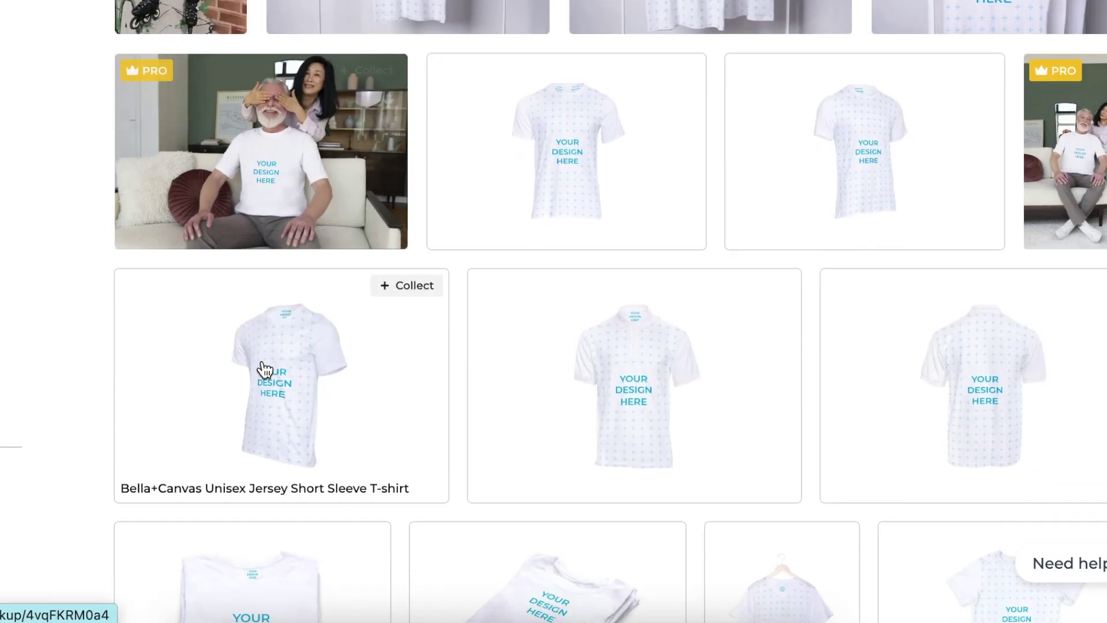
{"action": "scroll", "coordinate": [262, 370], "scroll_direction": "down", "scroll_amount": 1}
{"action": "scroll", "coordinate": [269, 346], "scroll_direction": "down", "scroll_amount": 1}
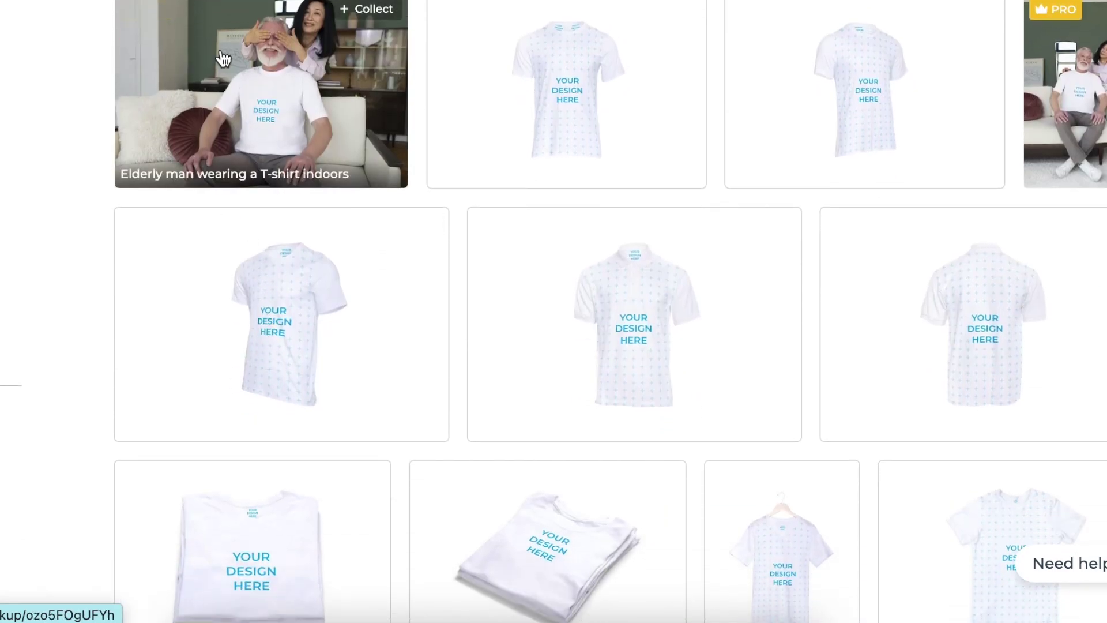
{"action": "scroll", "coordinate": [249, 411], "scroll_direction": "down", "scroll_amount": 4}
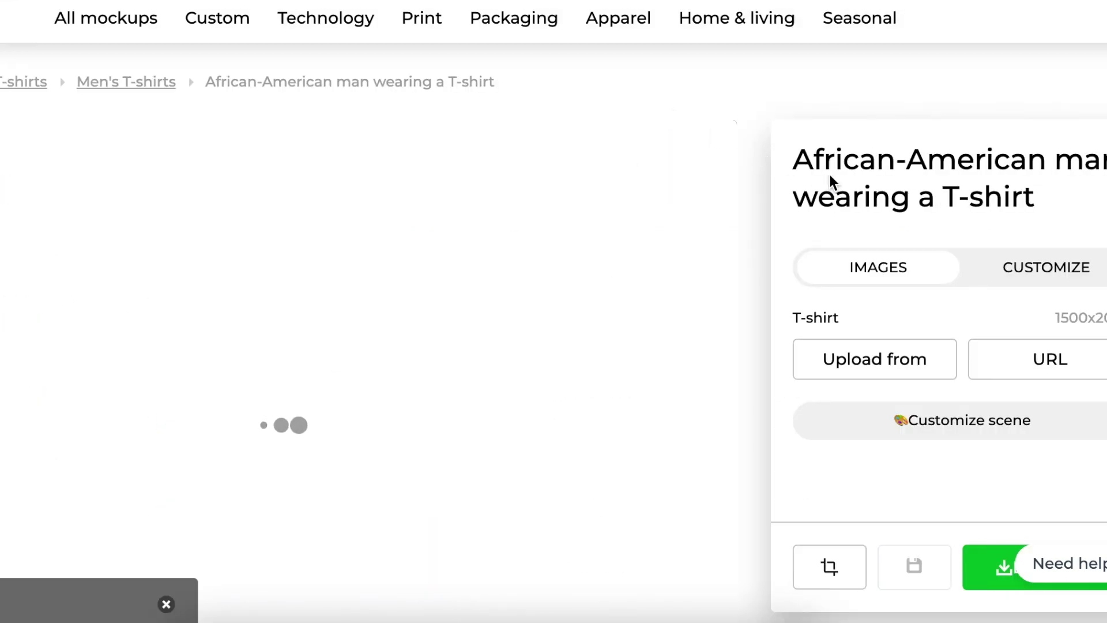
- Upload Cracked_Logo_-removebg-preview.png onto the T-shirt mockup and download the finished image
{"action": "left_click", "coordinate": [900, 368]}
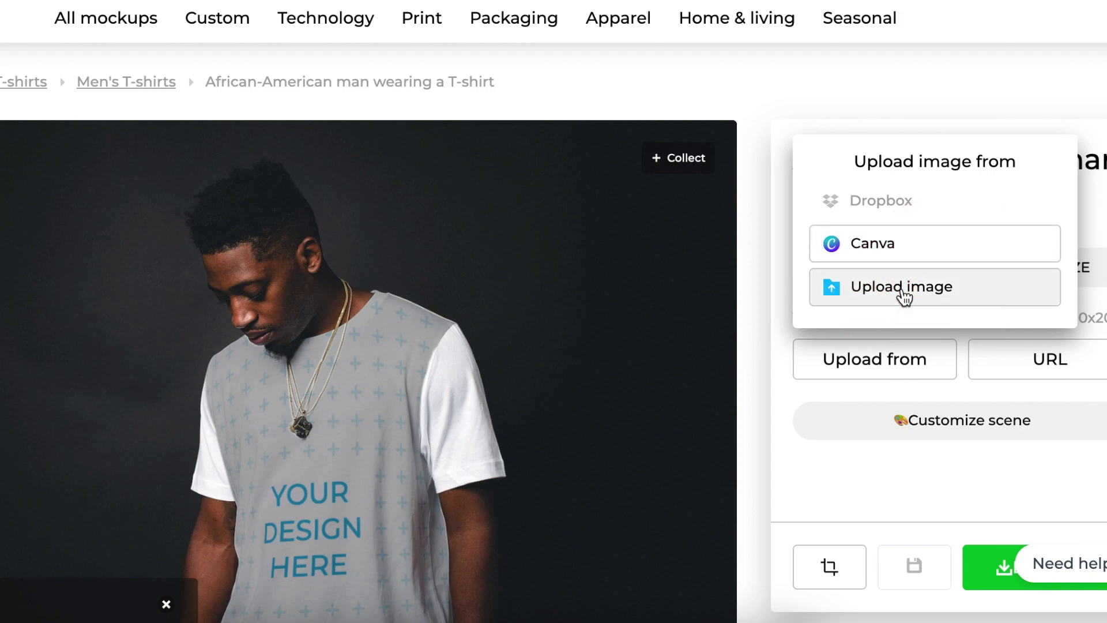
{"action": "left_click", "coordinate": [903, 297]}
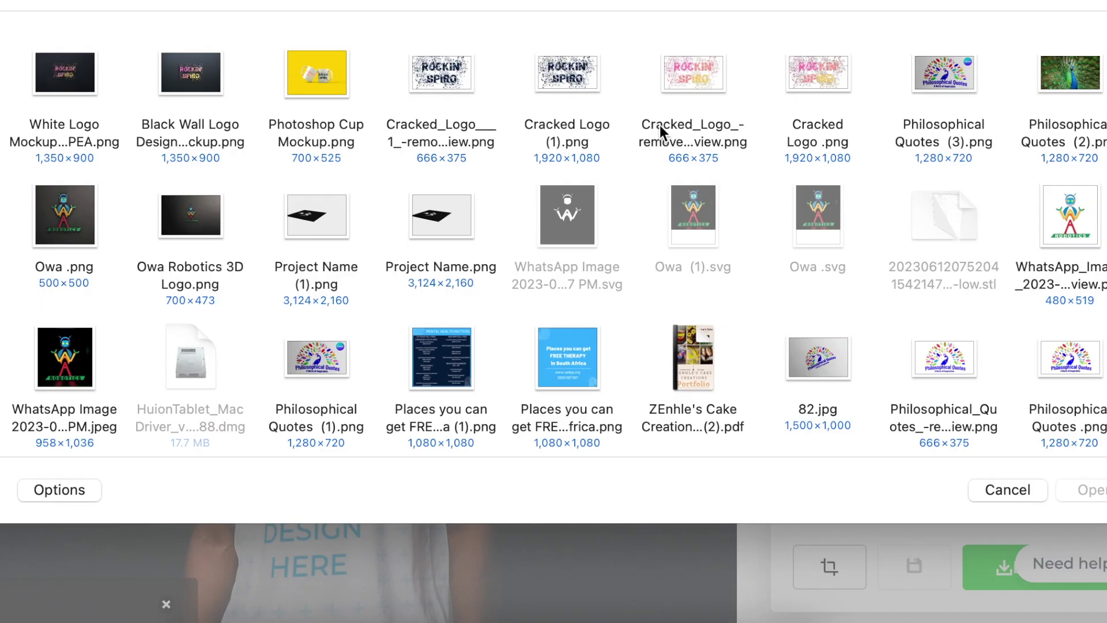
{"action": "left_click", "coordinate": [700, 134]}
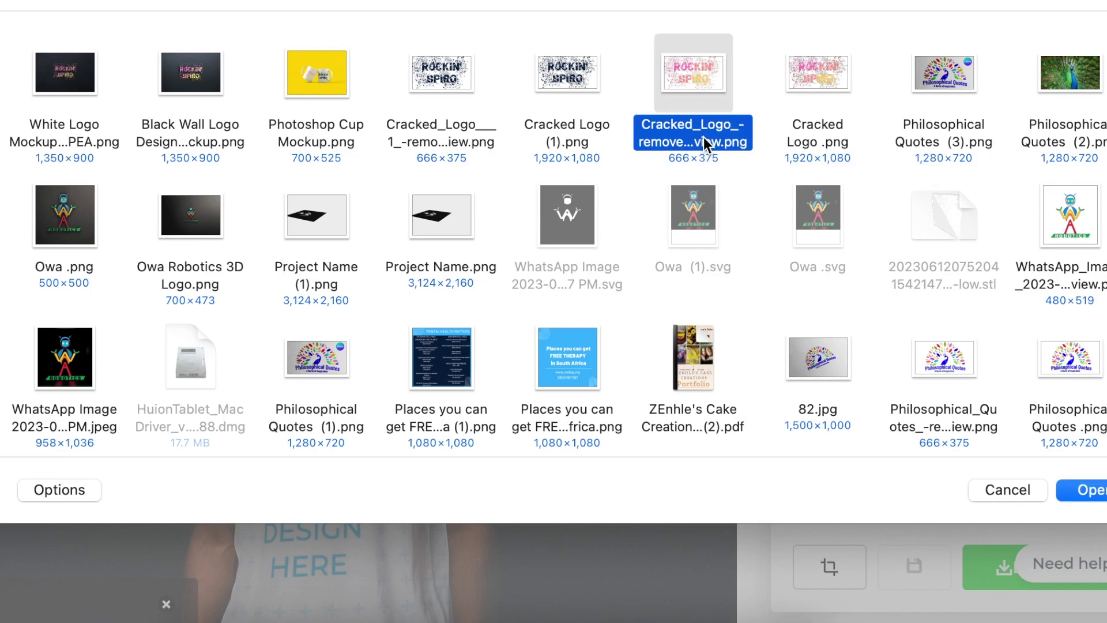
{"action": "left_click", "coordinate": [1098, 490]}
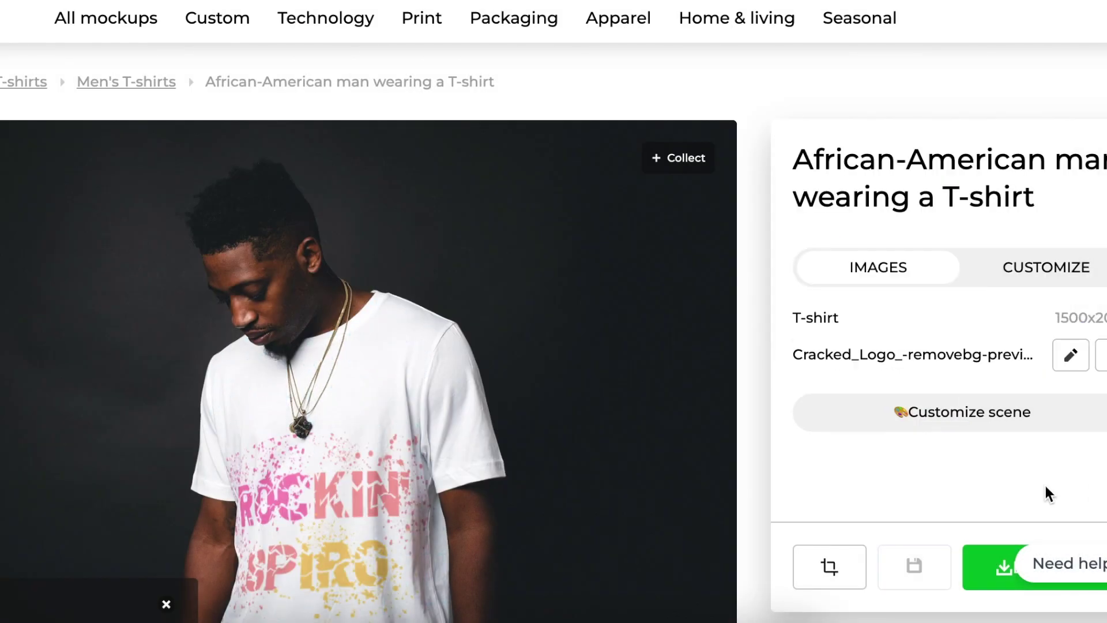
{"action": "scroll", "coordinate": [578, 415], "scroll_direction": "down", "scroll_amount": 3}
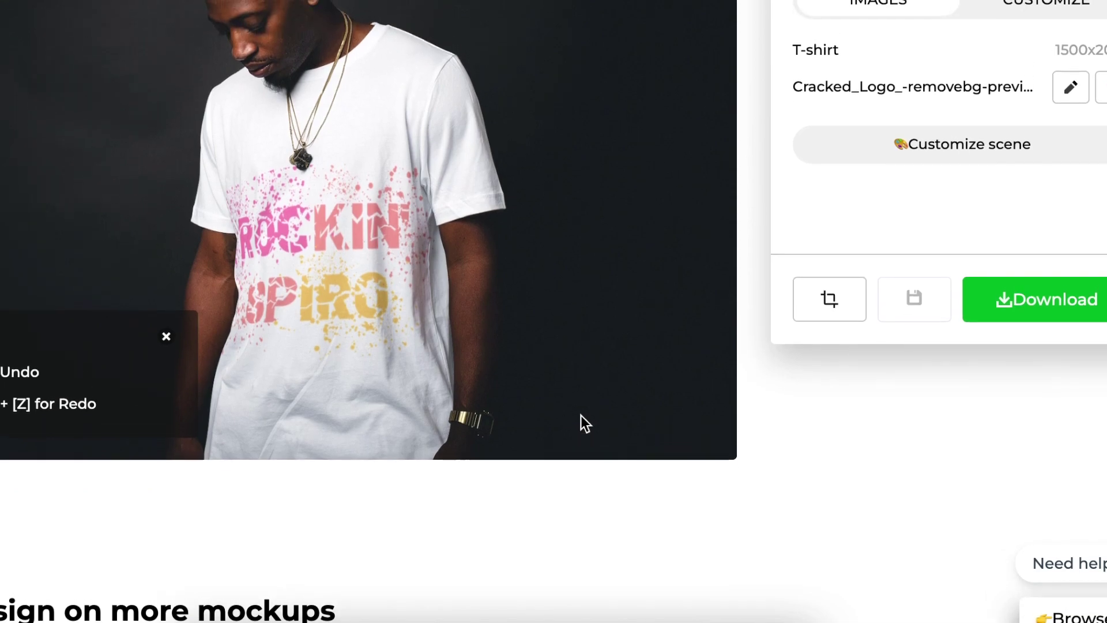
{"action": "scroll", "coordinate": [581, 415], "scroll_direction": "up", "scroll_amount": 2}
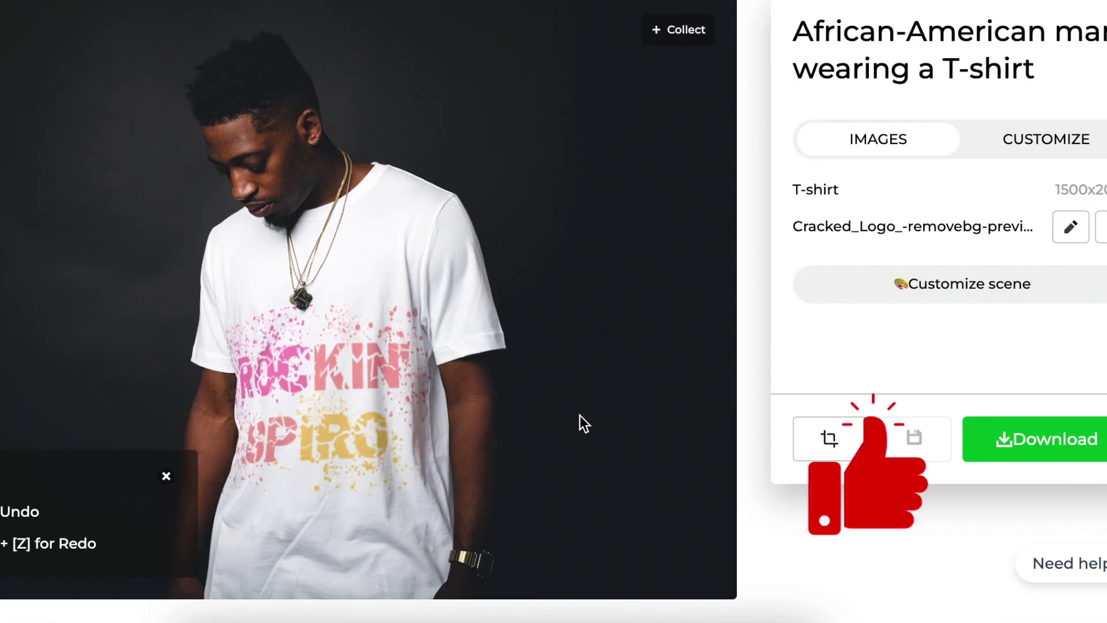
{"action": "left_click", "coordinate": [1055, 438]}
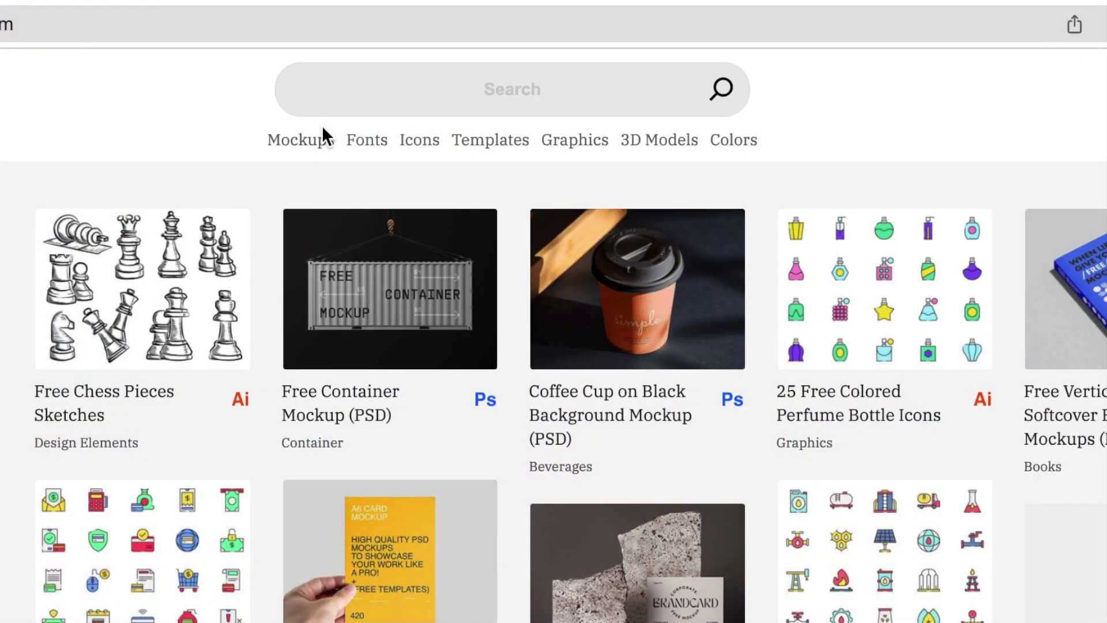
- Search Unblast's Mockups section for MUG and open a free mug mockup
{"action": "left_click", "coordinate": [321, 127]}
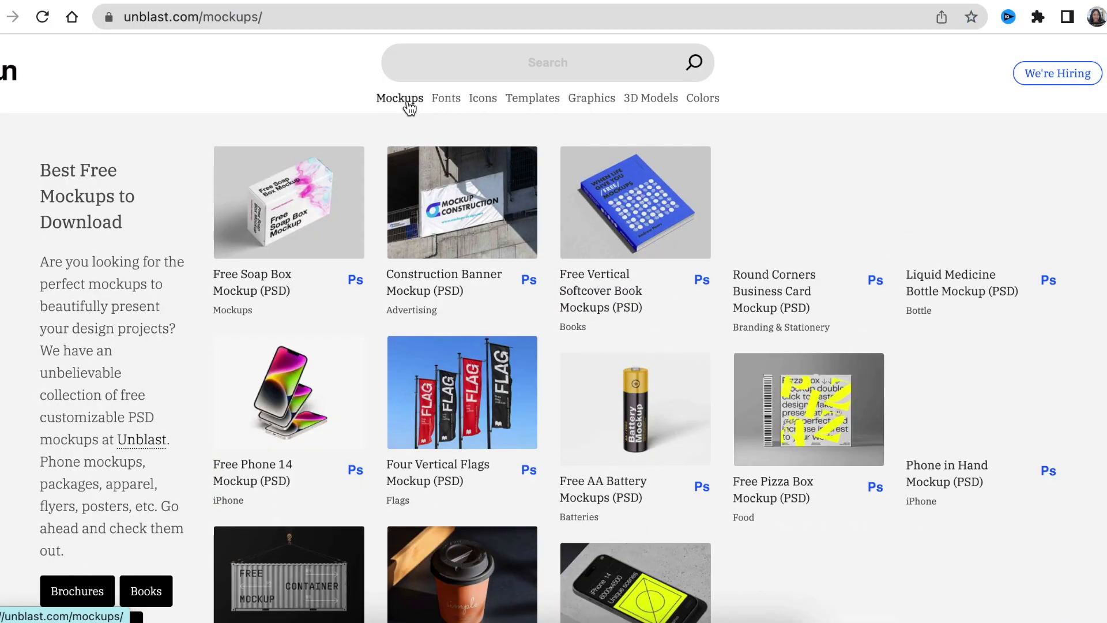
{"action": "left_click", "coordinate": [505, 67]}
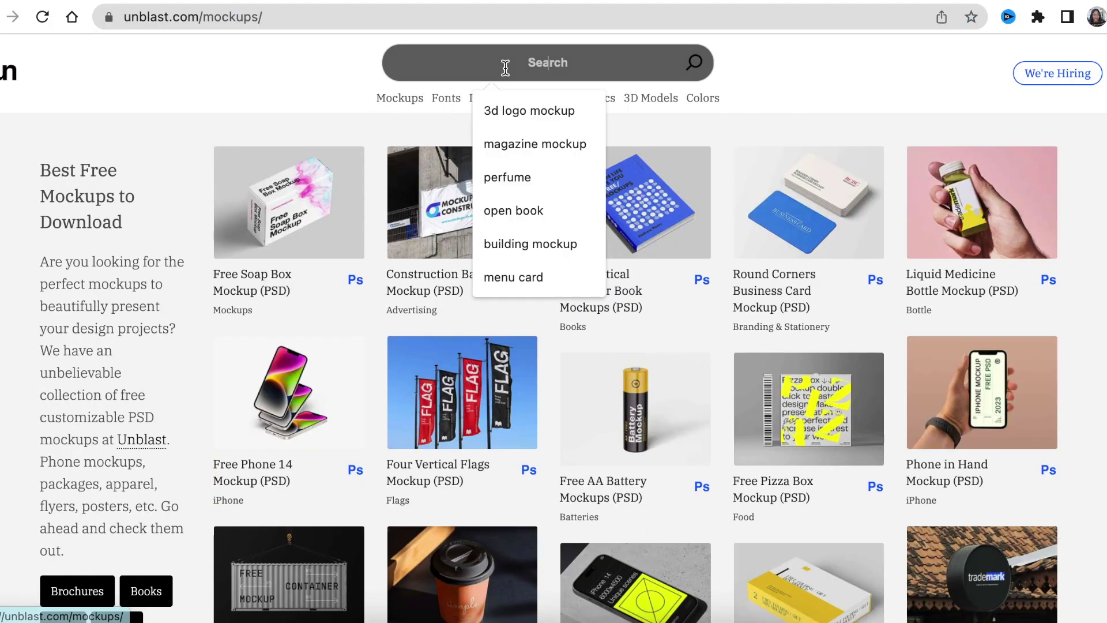
{"action": "type", "text": "MUG"}
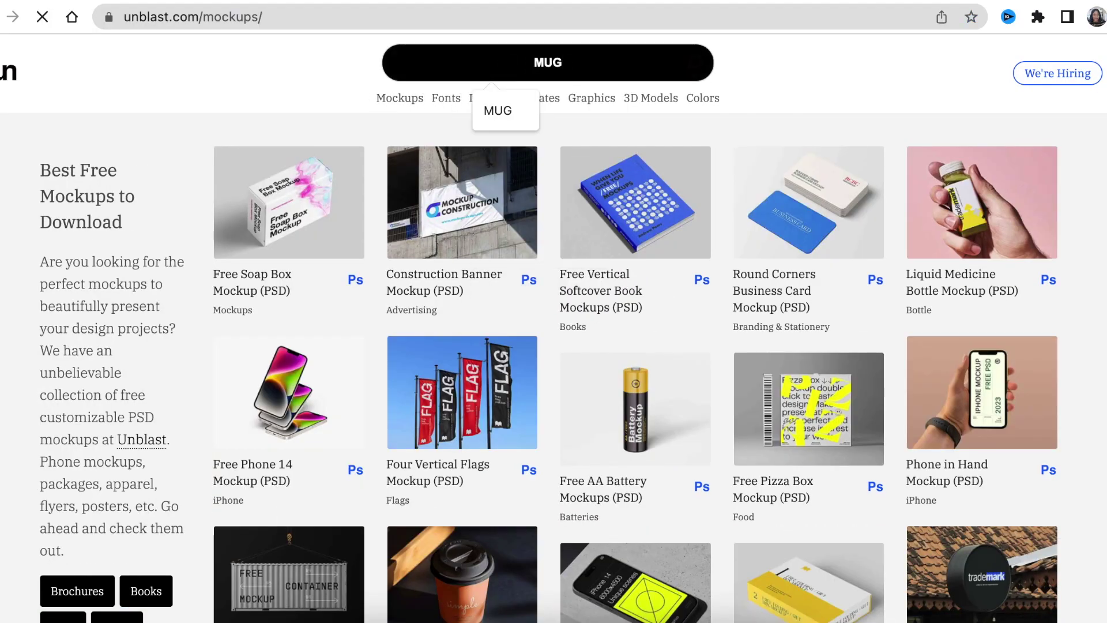
{"action": "key", "text": "Return"}
{"action": "scroll", "coordinate": [519, 206], "scroll_direction": "down", "scroll_amount": 3}
{"action": "scroll", "coordinate": [519, 206], "scroll_direction": "down", "scroll_amount": 2}
{"action": "scroll", "coordinate": [519, 206], "scroll_direction": "down", "scroll_amount": 2}
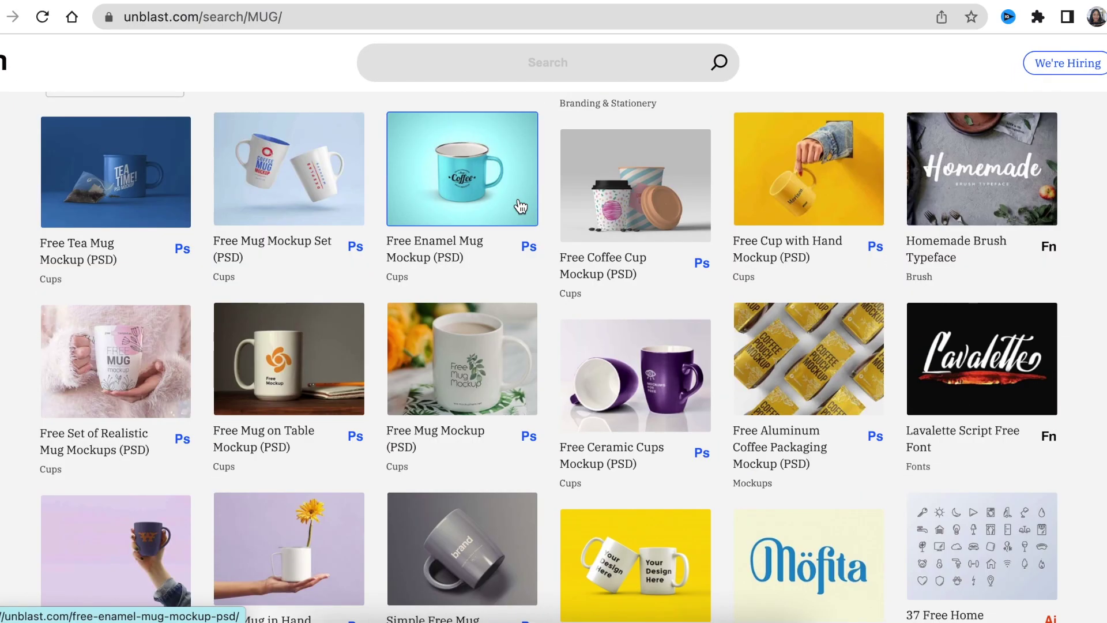
{"action": "scroll", "coordinate": [519, 205], "scroll_direction": "down", "scroll_amount": 1}
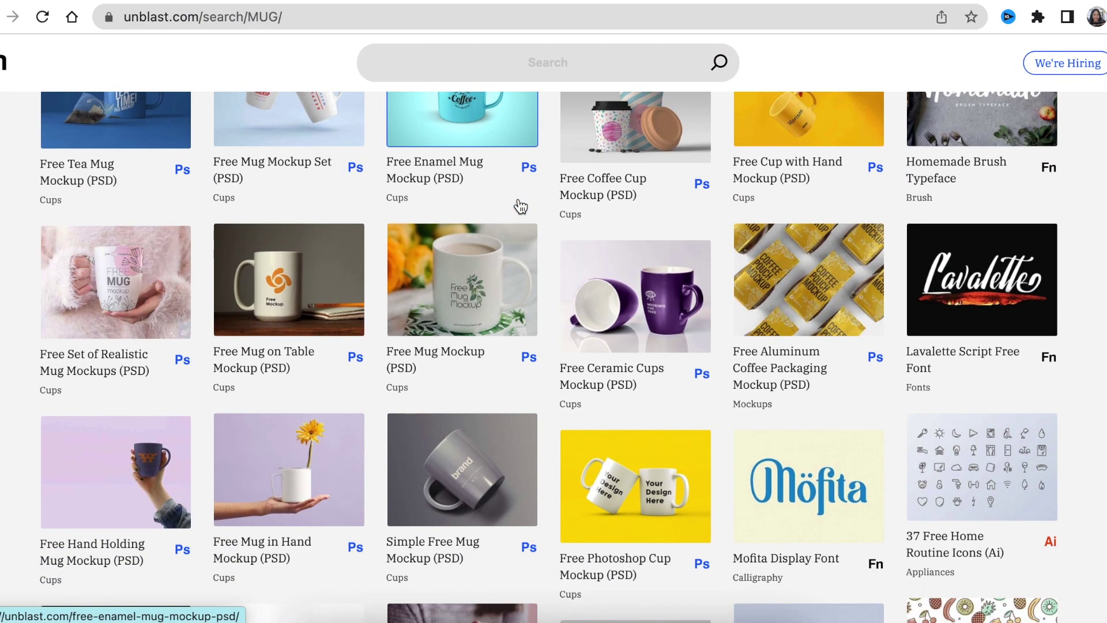
{"action": "scroll", "coordinate": [517, 205], "scroll_direction": "down", "scroll_amount": 1}
{"action": "scroll", "coordinate": [518, 206], "scroll_direction": "down", "scroll_amount": 1}
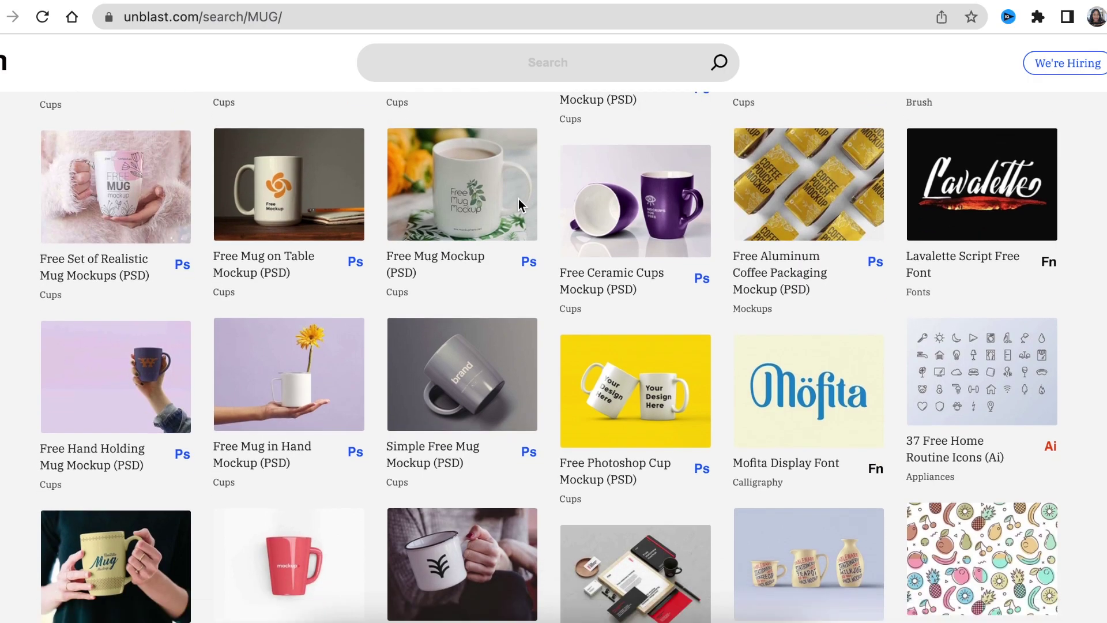
{"action": "scroll", "coordinate": [518, 205], "scroll_direction": "down", "scroll_amount": 2}
{"action": "scroll", "coordinate": [519, 205], "scroll_direction": "down", "scroll_amount": 2}
{"action": "scroll", "coordinate": [520, 207], "scroll_direction": "down", "scroll_amount": 3}
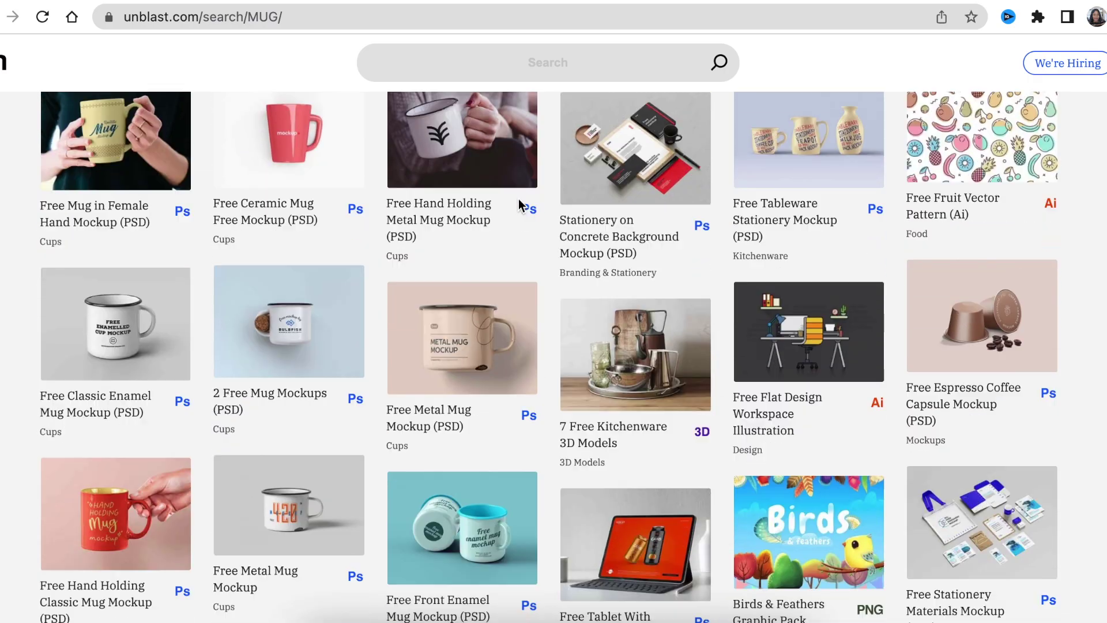
{"action": "scroll", "coordinate": [517, 200], "scroll_direction": "down", "scroll_amount": 2}
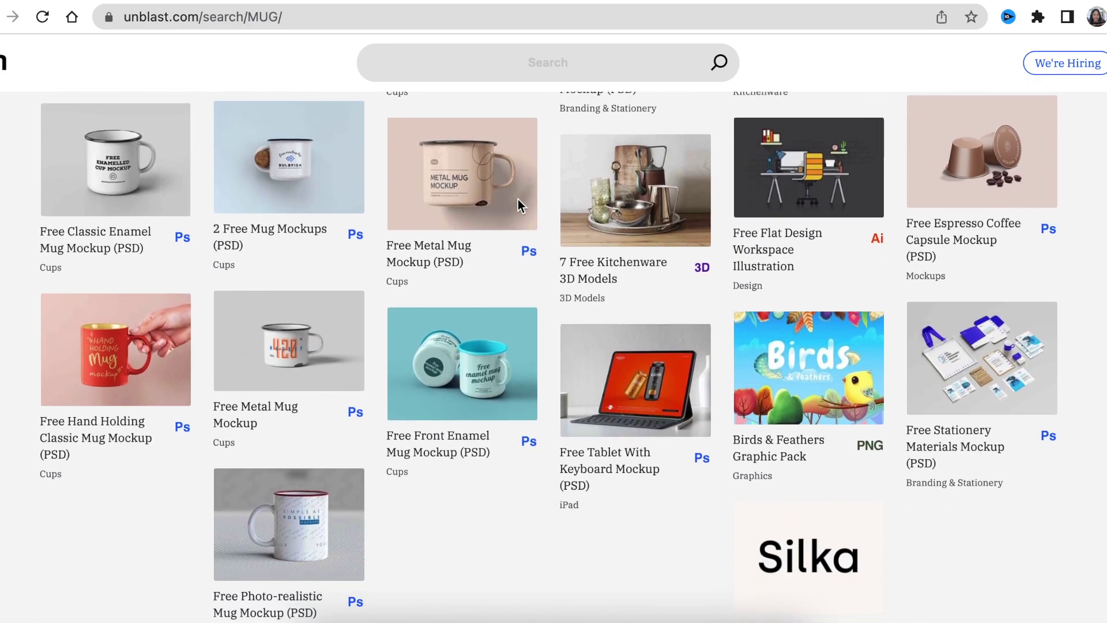
{"action": "scroll", "coordinate": [518, 207], "scroll_direction": "down", "scroll_amount": 2}
{"action": "scroll", "coordinate": [518, 206], "scroll_direction": "down", "scroll_amount": 1}
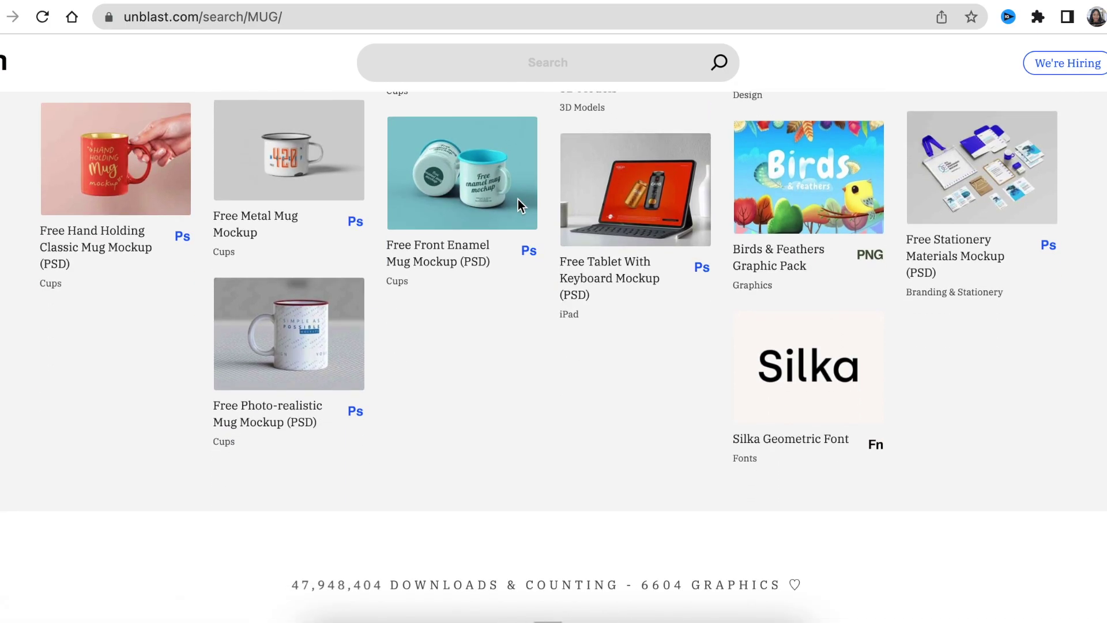
{"action": "scroll", "coordinate": [519, 206], "scroll_direction": "down", "scroll_amount": 2}
{"action": "scroll", "coordinate": [519, 207], "scroll_direction": "up", "scroll_amount": 5}
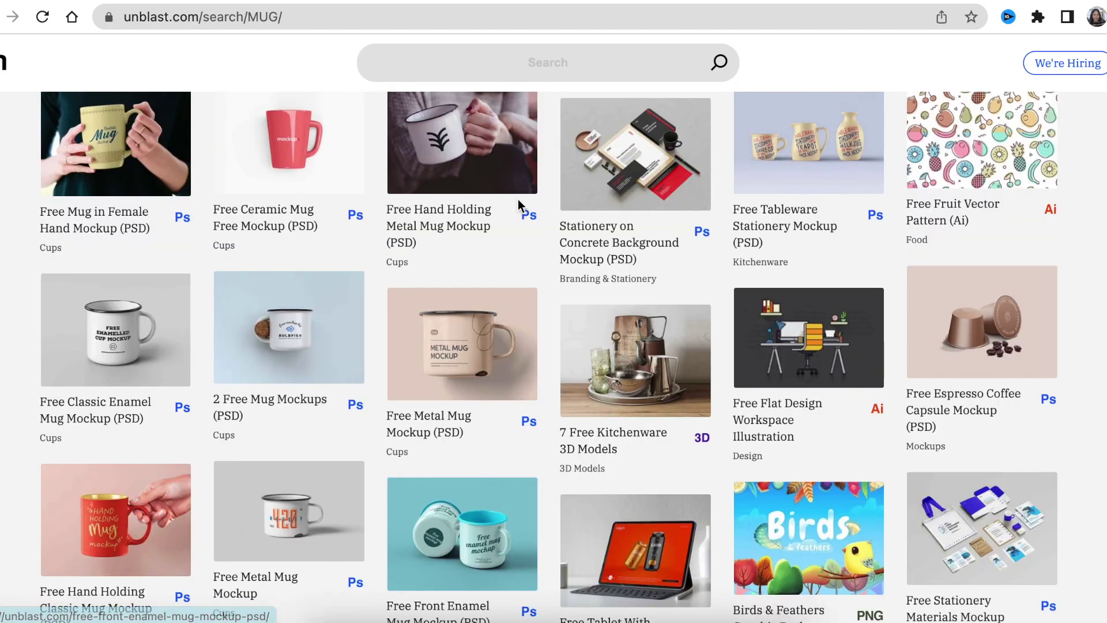
{"action": "scroll", "coordinate": [518, 199], "scroll_direction": "up", "scroll_amount": 4}
{"action": "left_click", "coordinate": [641, 374]}
{"action": "scroll", "coordinate": [479, 435], "scroll_direction": "down", "scroll_amount": 2}
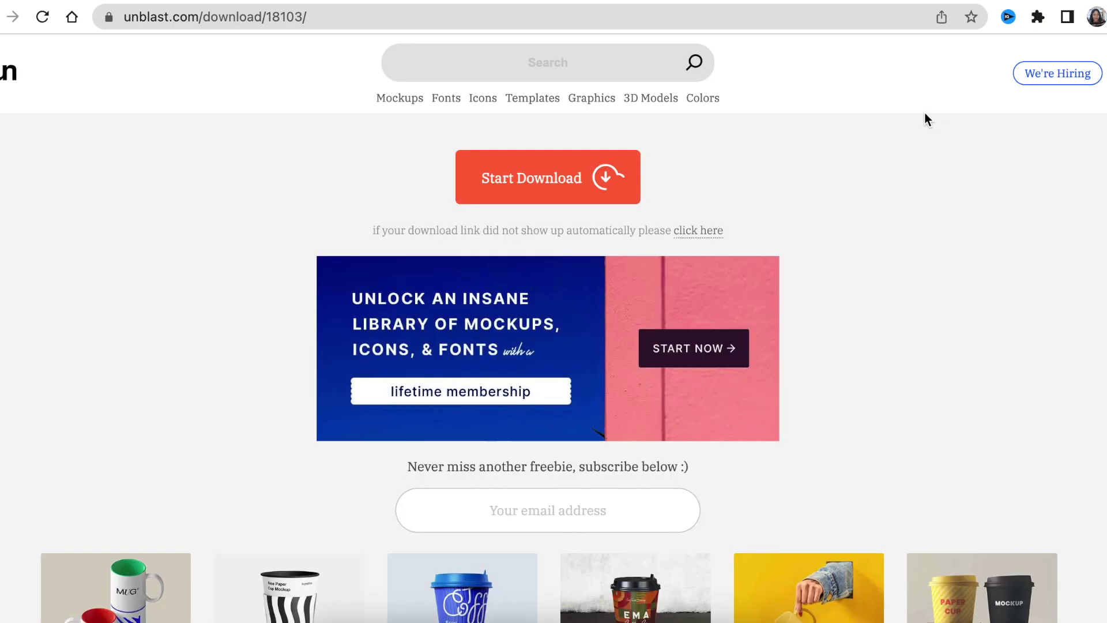
- Download the cup mockup zip and drag it onto the desktop
{"action": "left_click", "coordinate": [548, 173]}
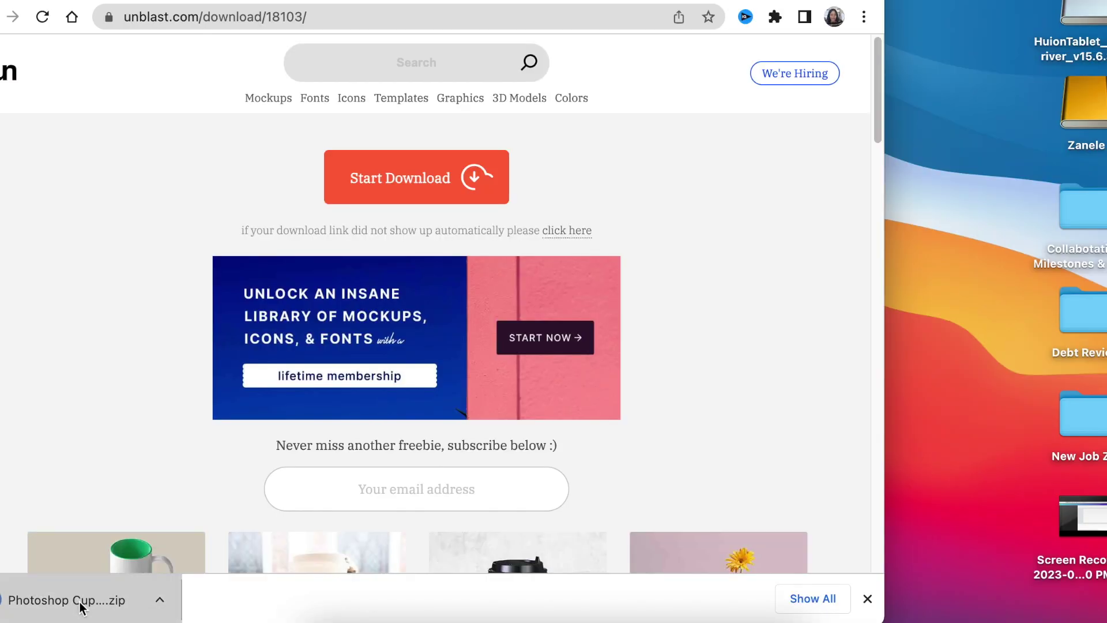
{"action": "left_click_drag", "start_coordinate": [81, 607], "coordinate": [780, 409]}
{"action": "left_click_drag", "start_coordinate": [951, 280], "coordinate": [950, 280]}
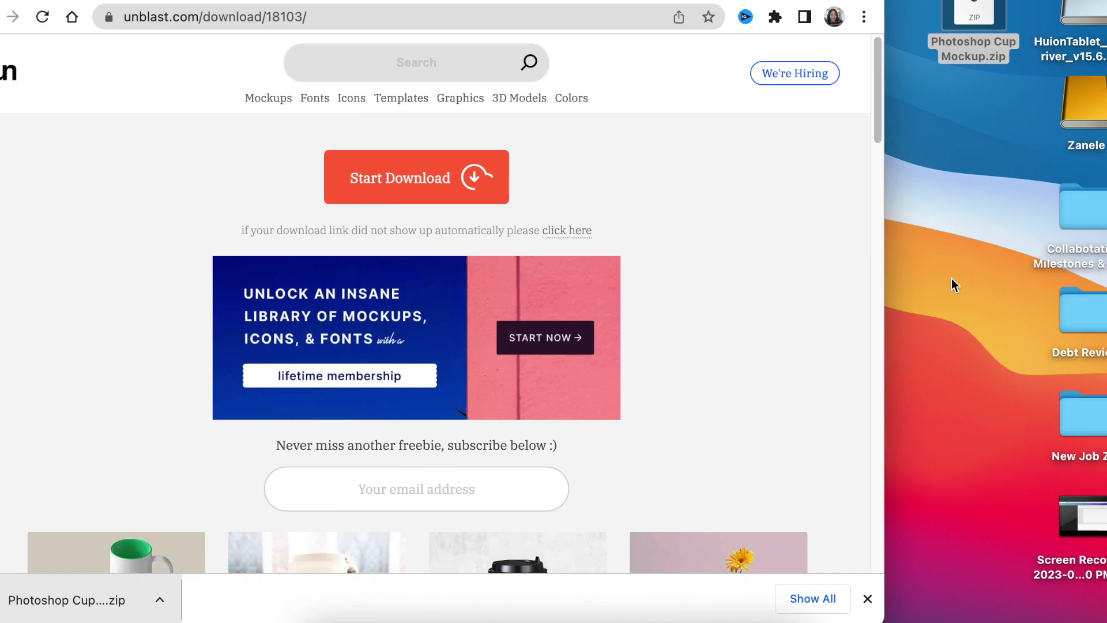
- Unzip Photoshop Cup Mockup.zip with Archive Utility, then go to Photopea
{"action": "right_click", "coordinate": [973, 19]}
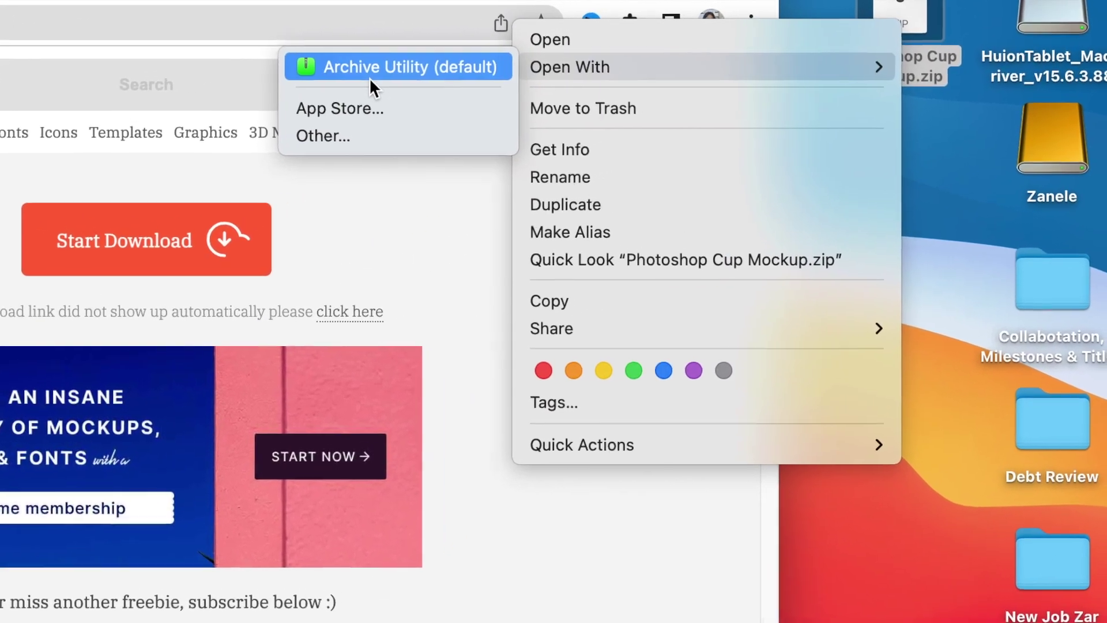
{"action": "left_click", "coordinate": [251, 91]}
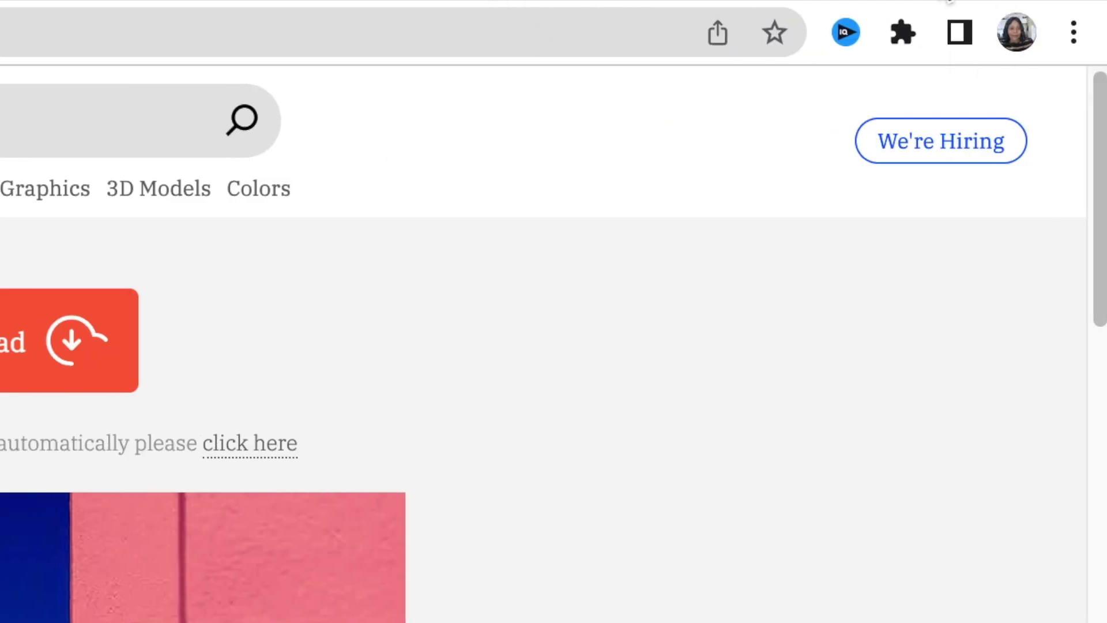
{"action": "left_click", "coordinate": [949, 2]}
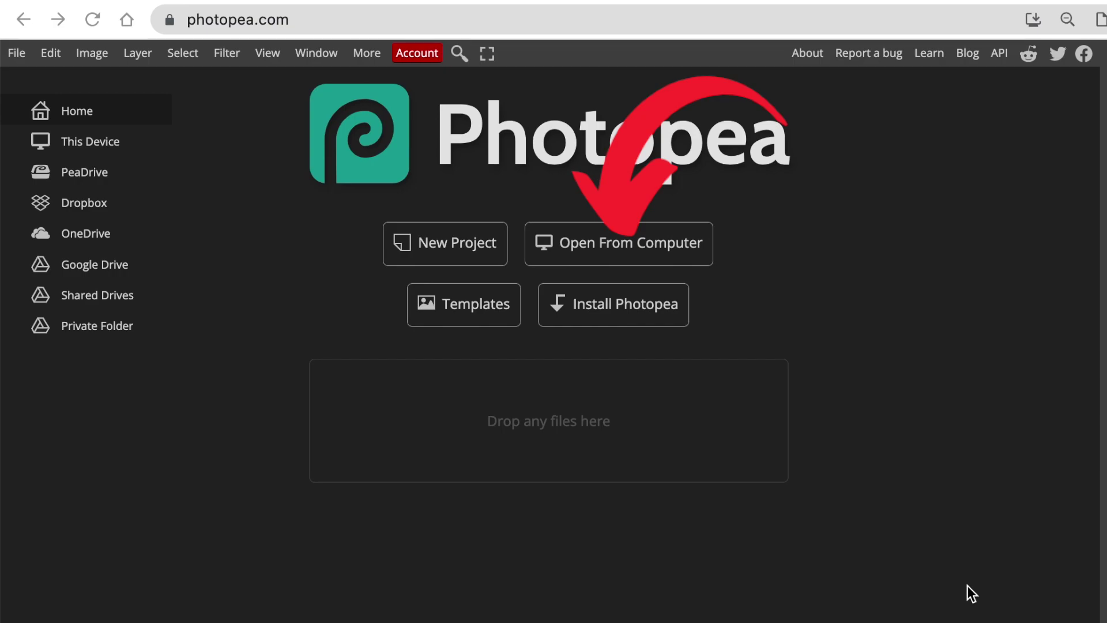
- Open Photoshop Cup Mockup.psd from the Desktop using Open From Computer
{"action": "left_click", "coordinate": [589, 247]}
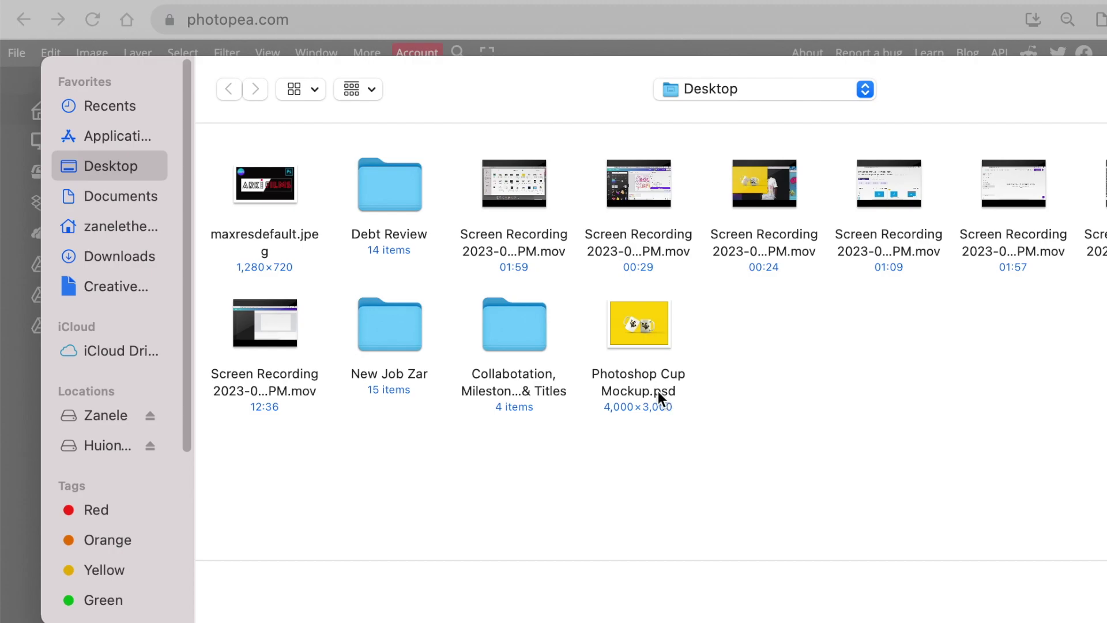
{"action": "double_click", "coordinate": [638, 325]}
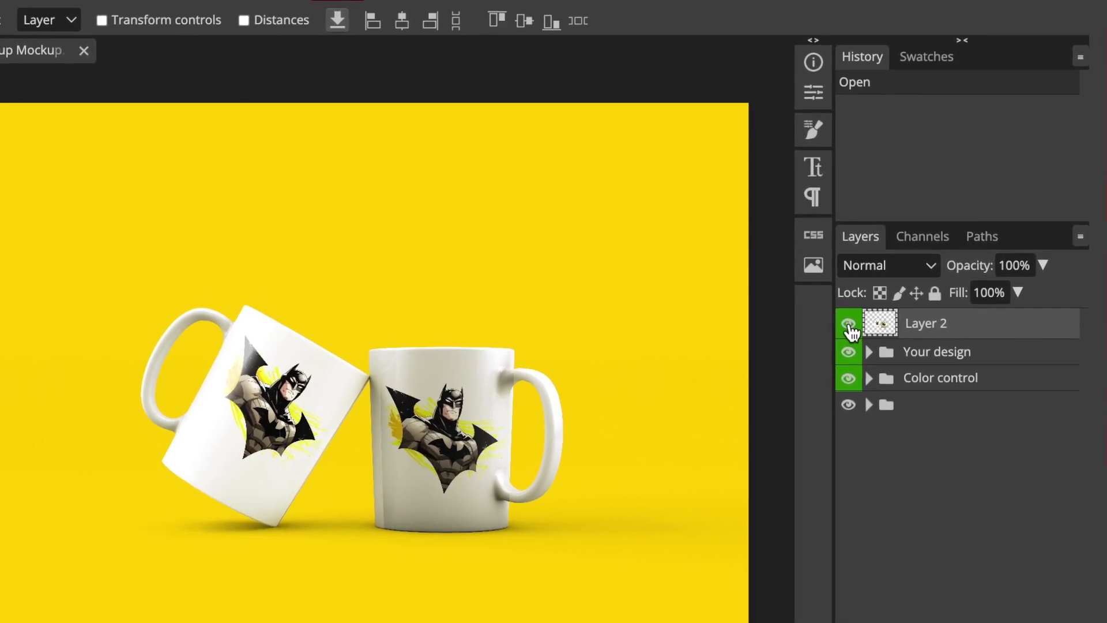
- Hide Layer 2 and open the Left mug smart object inside the Your design folder
{"action": "left_click", "coordinate": [852, 329]}
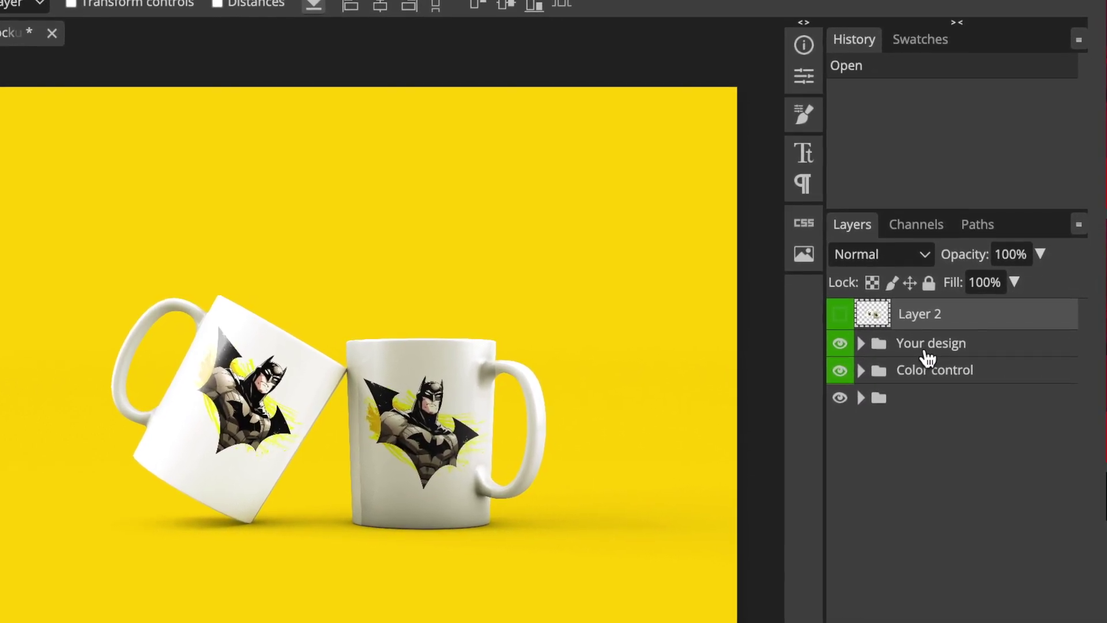
{"action": "left_click", "coordinate": [849, 333]}
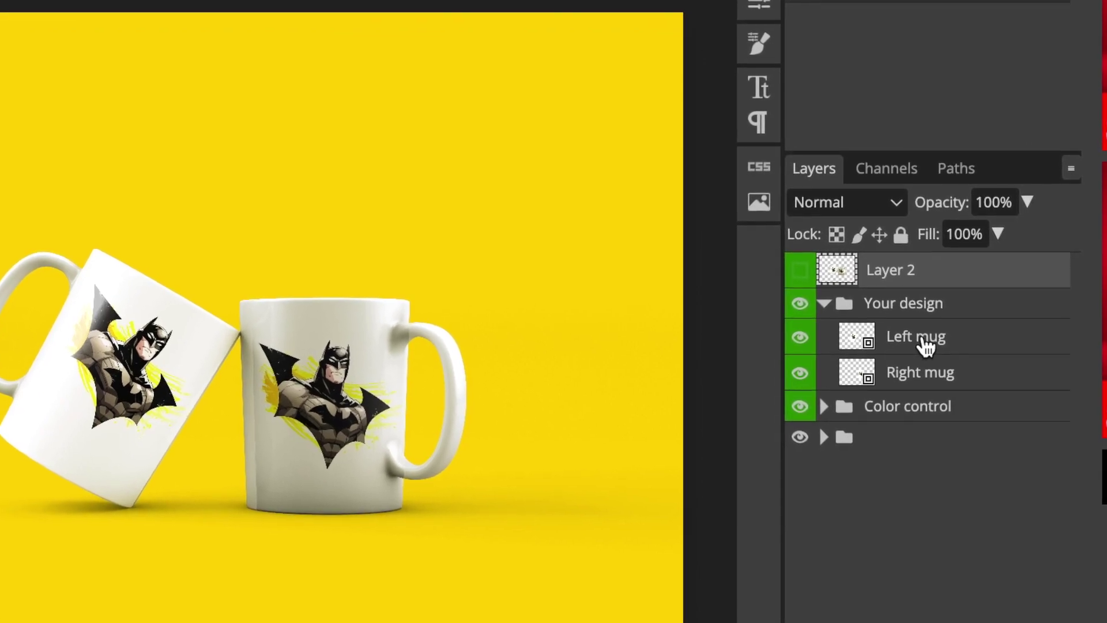
{"action": "left_click", "coordinate": [845, 335]}
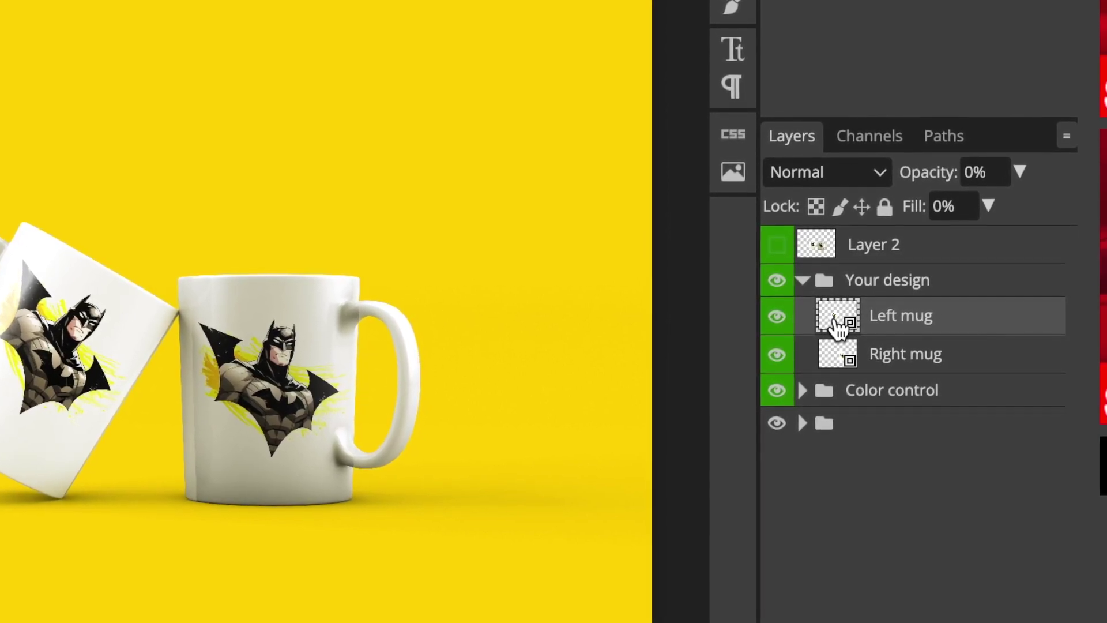
{"action": "double_click", "coordinate": [837, 324]}
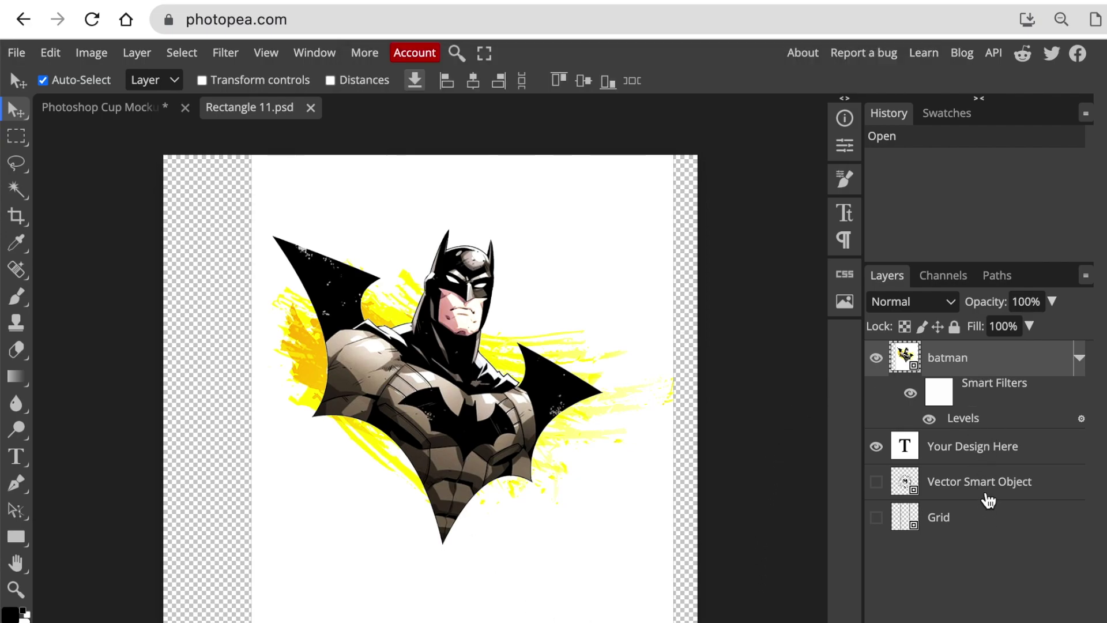
- Hide the batman and Your Design Here layers, then open the Vector Smart Object
{"action": "double_click", "coordinate": [910, 392]}
{"action": "left_click", "coordinate": [876, 358]}
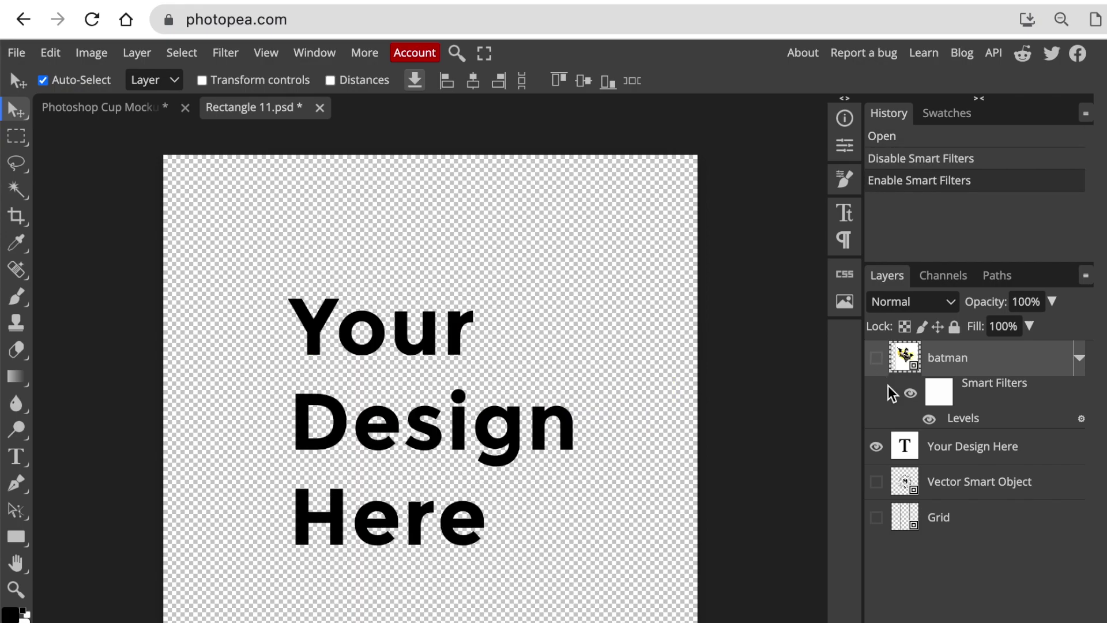
{"action": "left_click", "coordinate": [877, 446]}
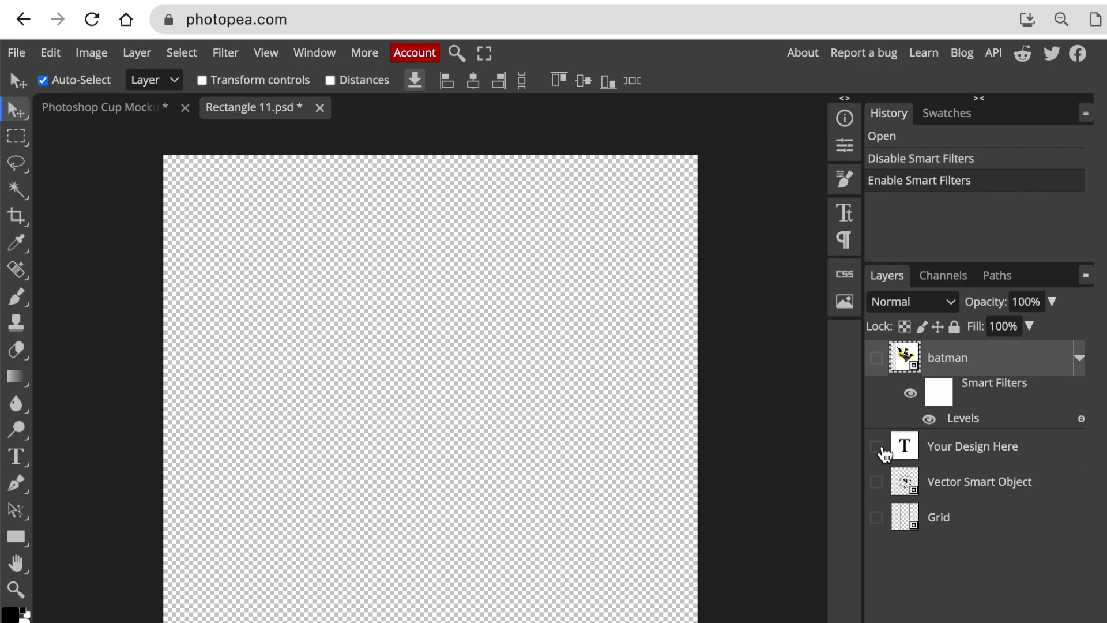
{"action": "double_click", "coordinate": [904, 481]}
- Place the Cracked_Logo image, move and enlarge it, then save with Ctrl+S
{"action": "left_click", "coordinate": [18, 51]}
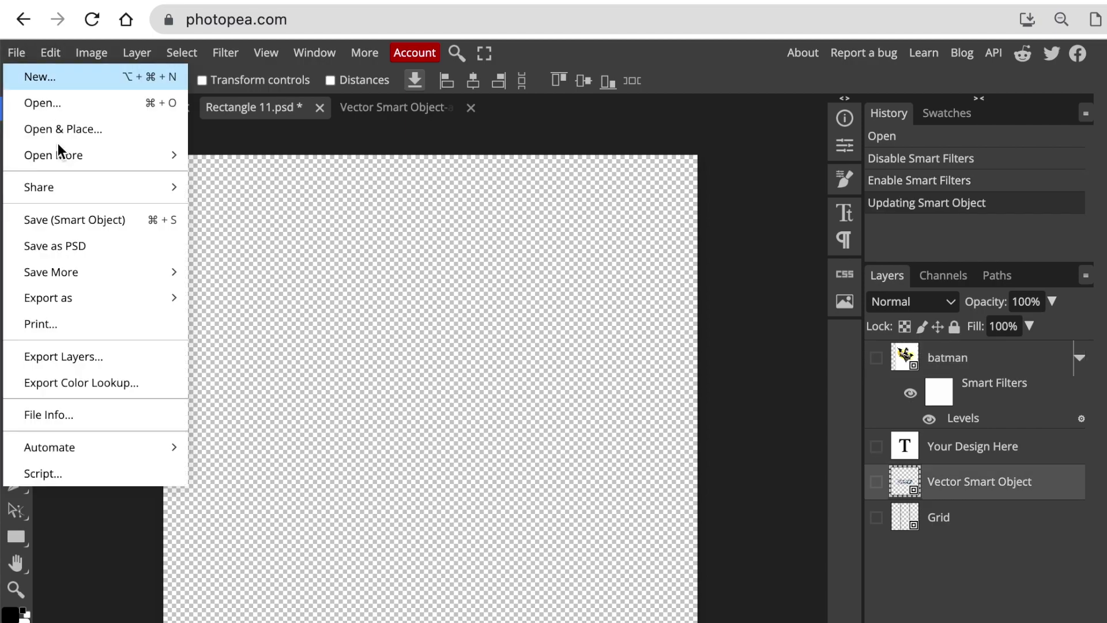
{"action": "left_click", "coordinate": [29, 130]}
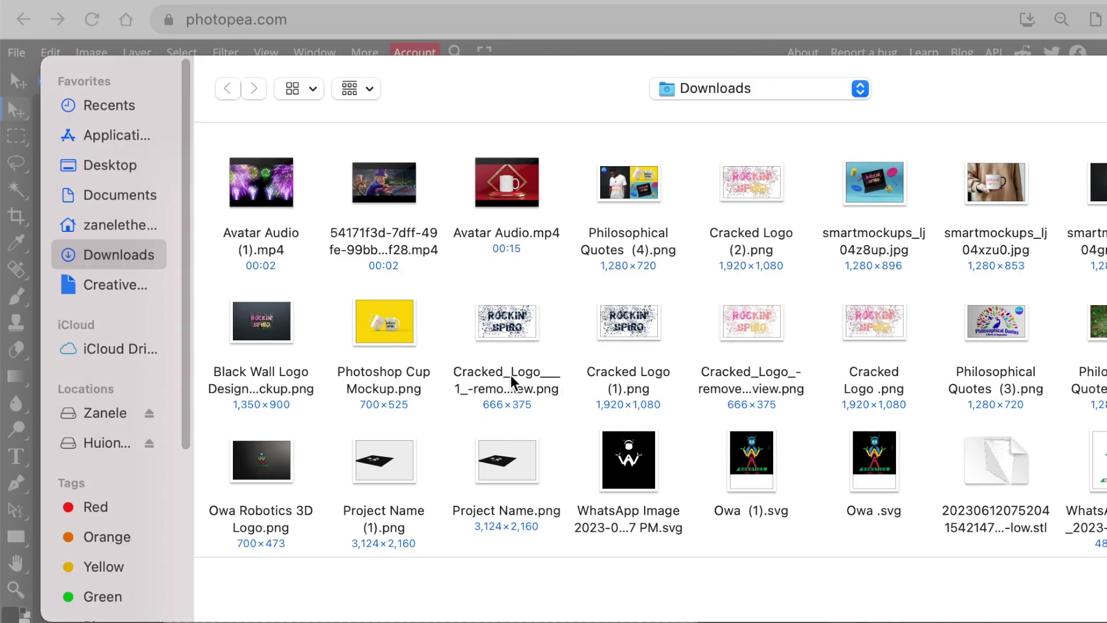
{"action": "double_click", "coordinate": [510, 381]}
{"action": "mouse_move", "coordinate": [509, 448]}
{"action": "left_mouse_down"}
{"action": "mouse_move", "coordinate": [291, 308]}
{"action": "mouse_move", "coordinate": [754, 592]}
{"action": "left_mouse_up"}
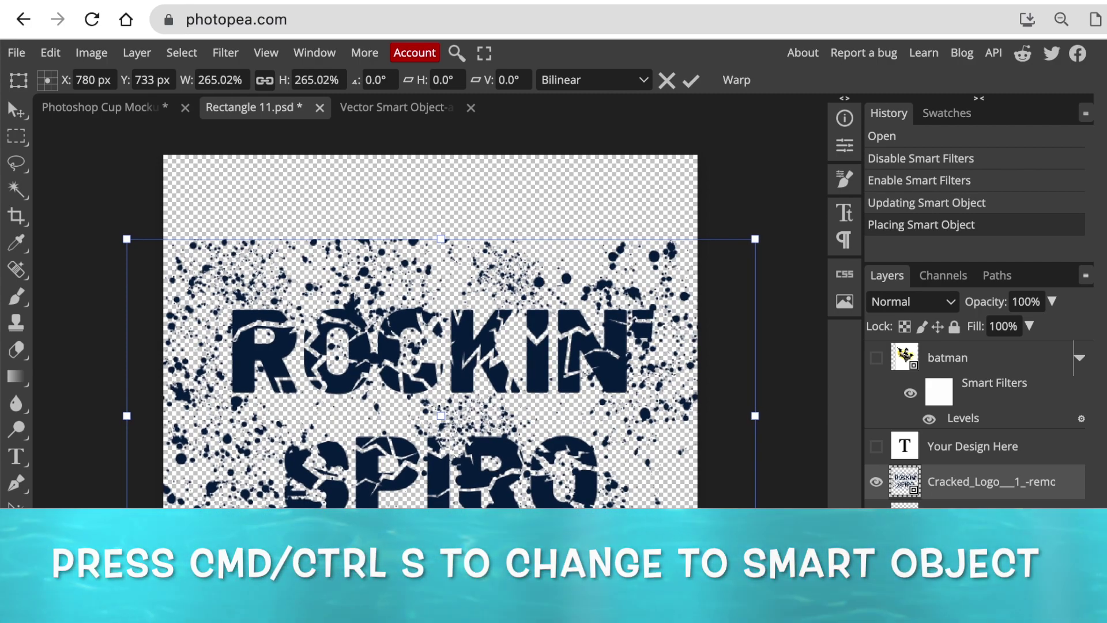
{"action": "key", "text": "ctrl+s"}
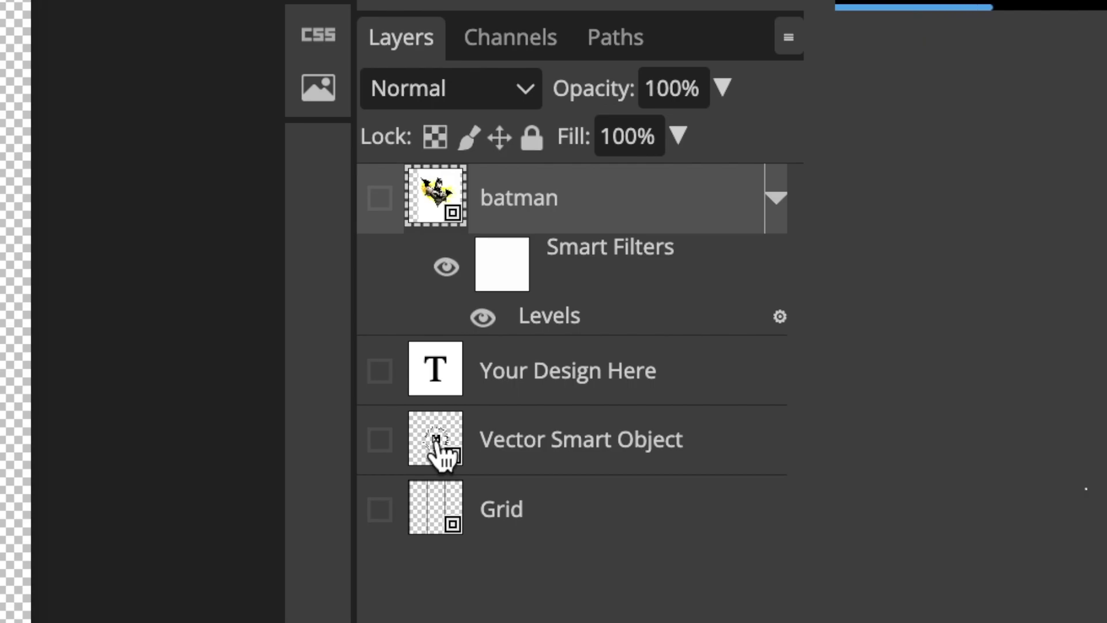
- Open the Vector Smart Object as its own document and start File > Open & Place
{"action": "left_click", "coordinate": [439, 441]}
{"action": "double_click", "coordinate": [437, 441]}
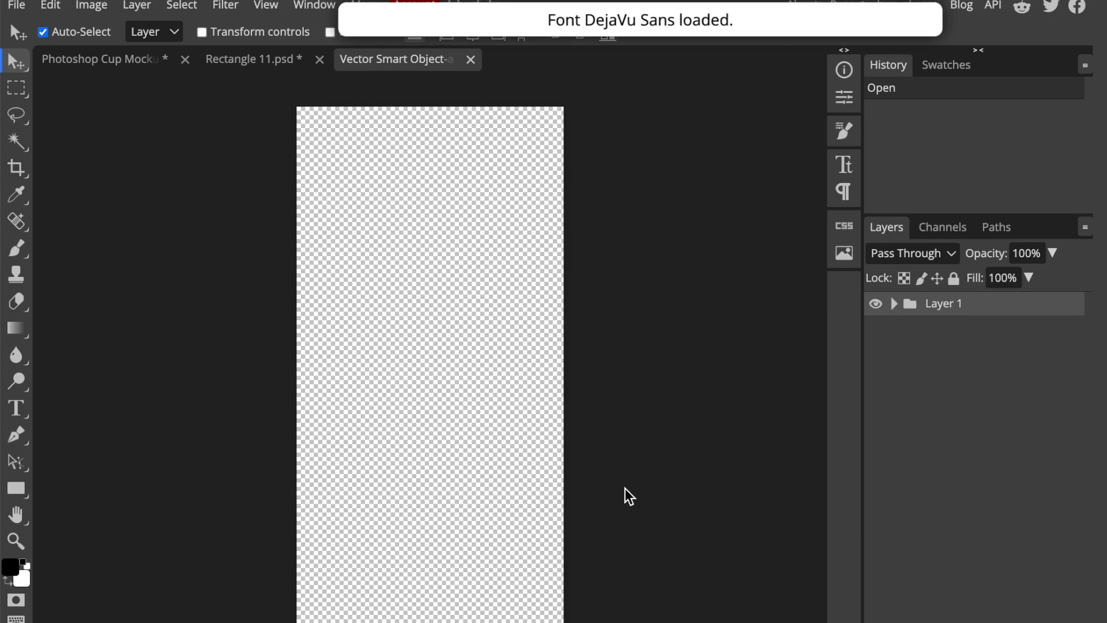
{"action": "left_click", "coordinate": [16, 6]}
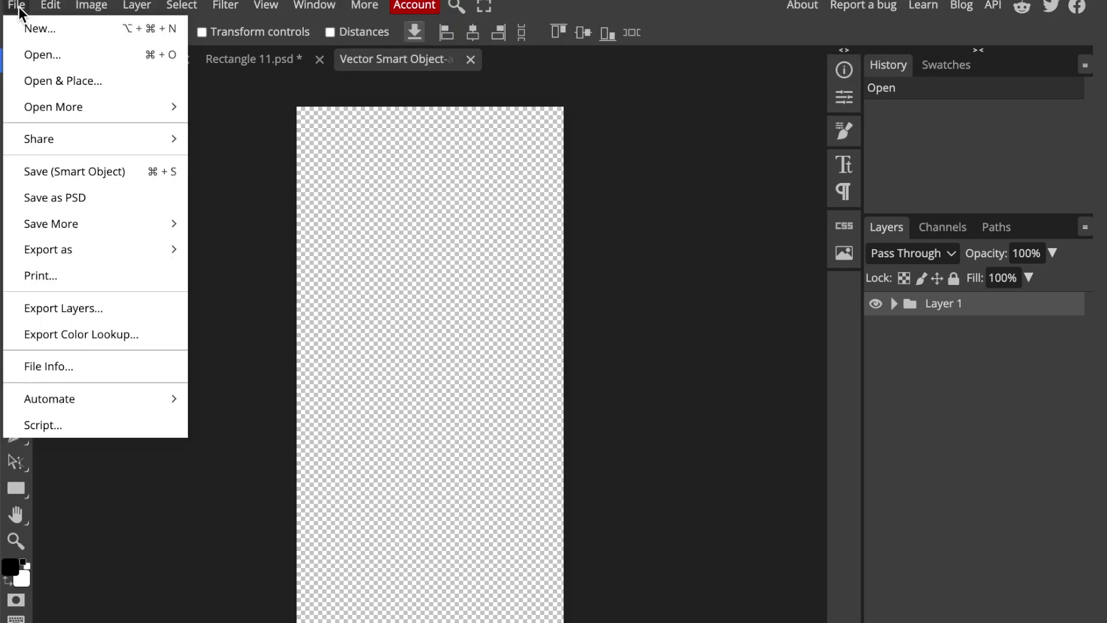
{"action": "left_click", "coordinate": [59, 81]}
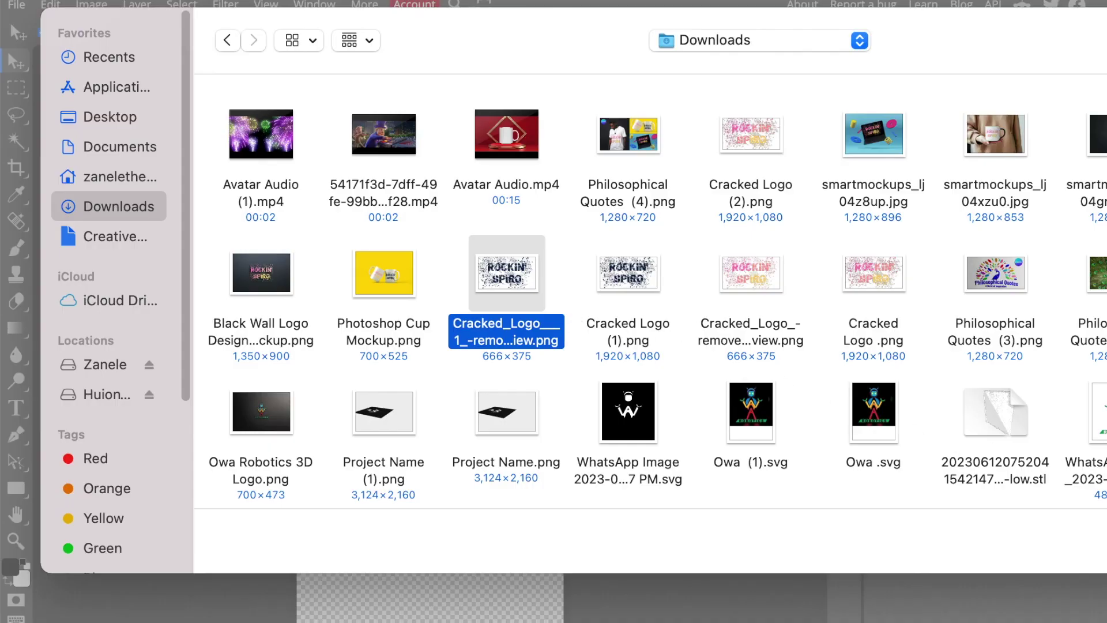
- Place the Cracked_Logo enlarged across the canvas width and apply it to the mug mockup
{"action": "key", "text": "Return"}
{"action": "left_click_drag", "start_coordinate": [519, 421], "coordinate": [614, 478]}
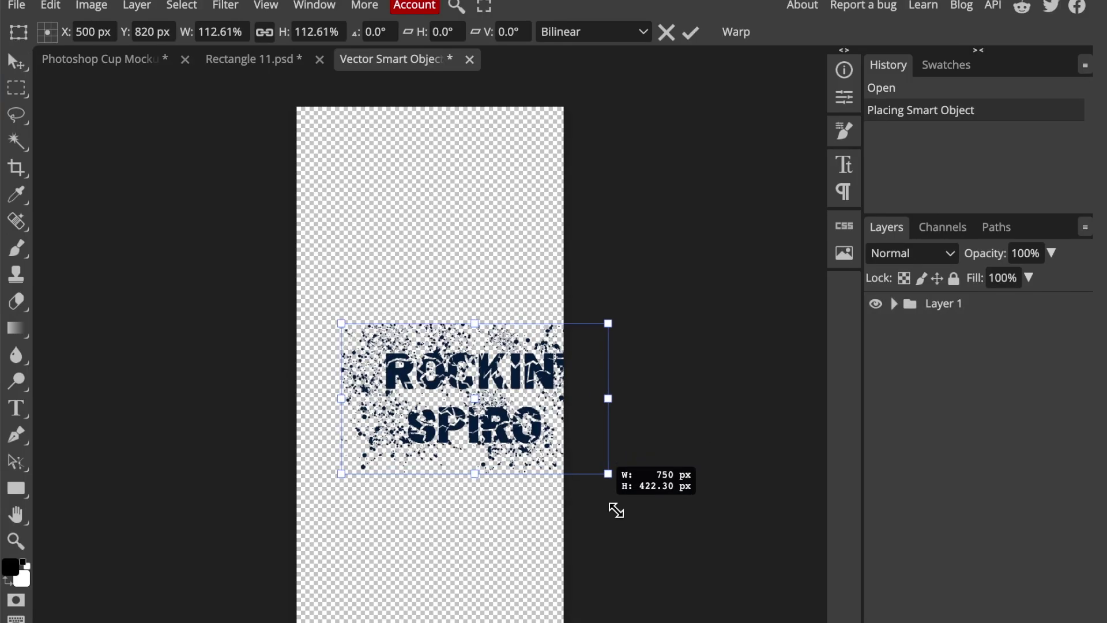
{"action": "left_click_drag", "start_coordinate": [341, 334], "coordinate": [300, 329]}
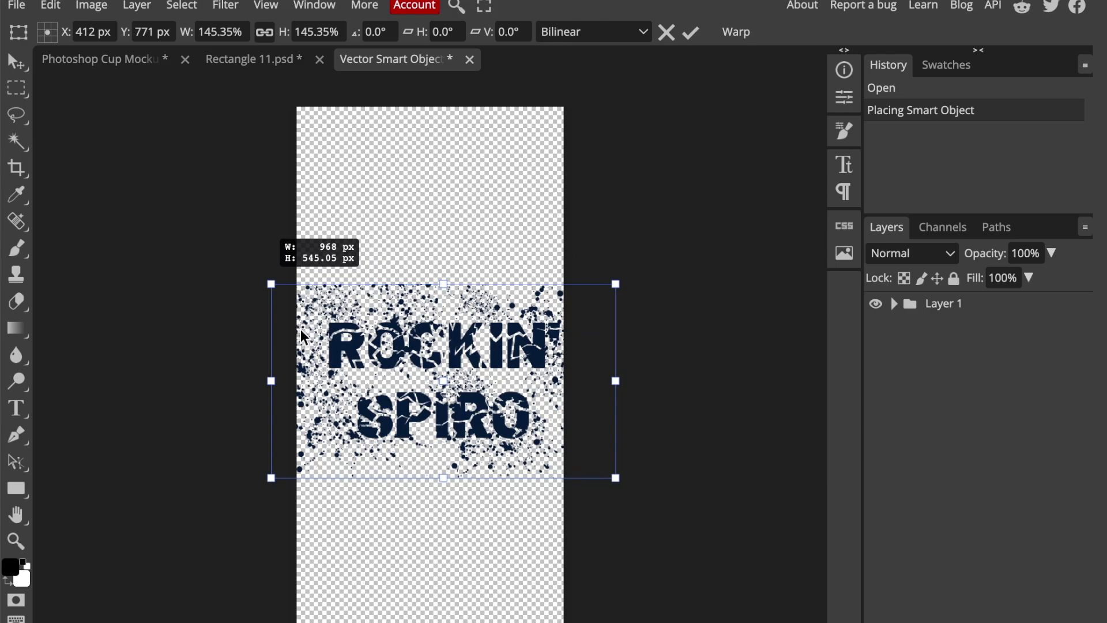
{"action": "key", "text": "Return"}
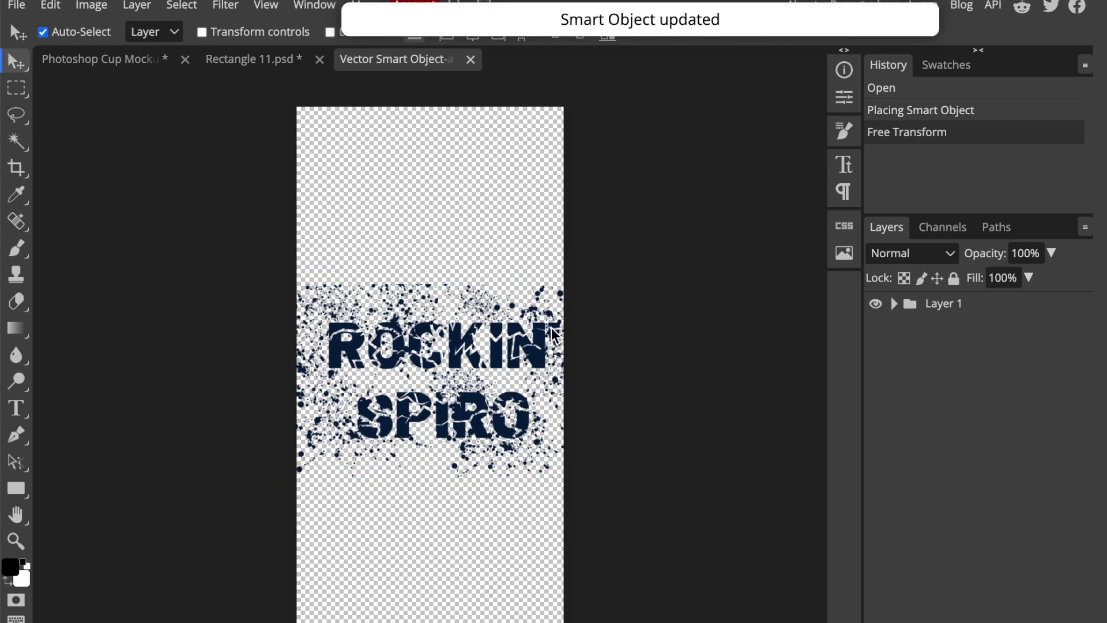
{"action": "left_click", "coordinate": [135, 57]}
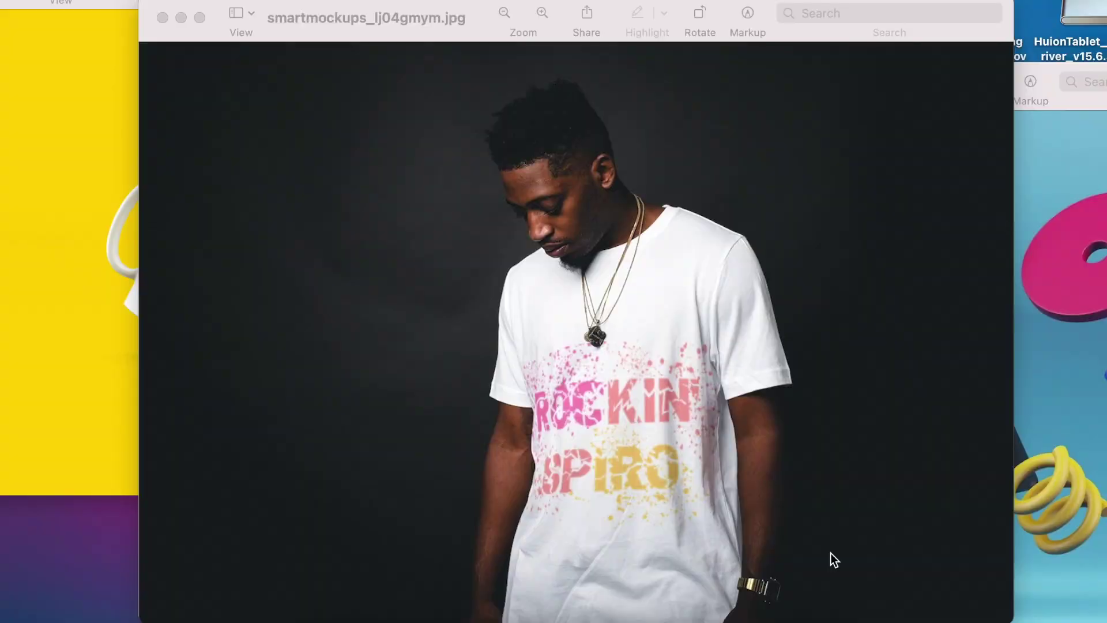
- Bring the mug mockup's Preview window forward, then the laptop mockup's
{"action": "left_click", "coordinate": [58, 412]}
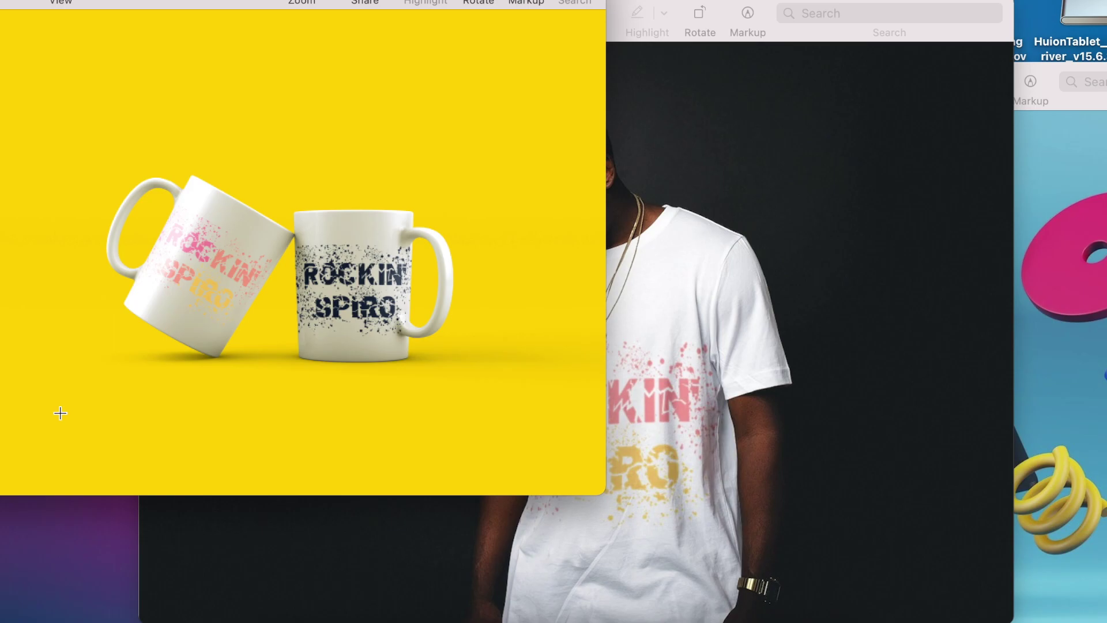
{"action": "left_click", "coordinate": [1044, 569]}
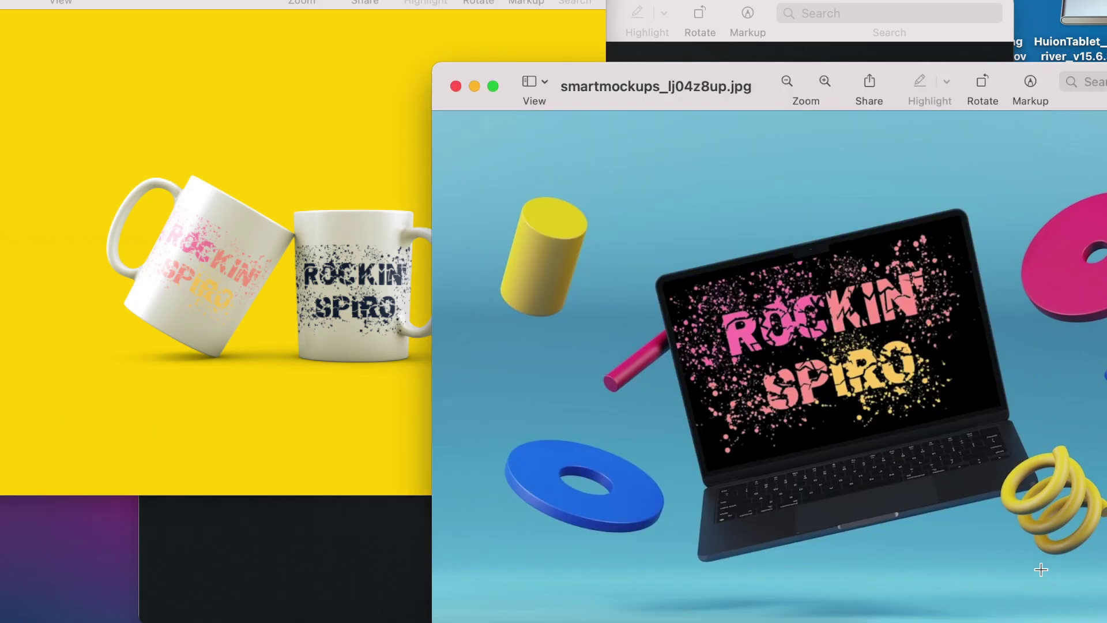